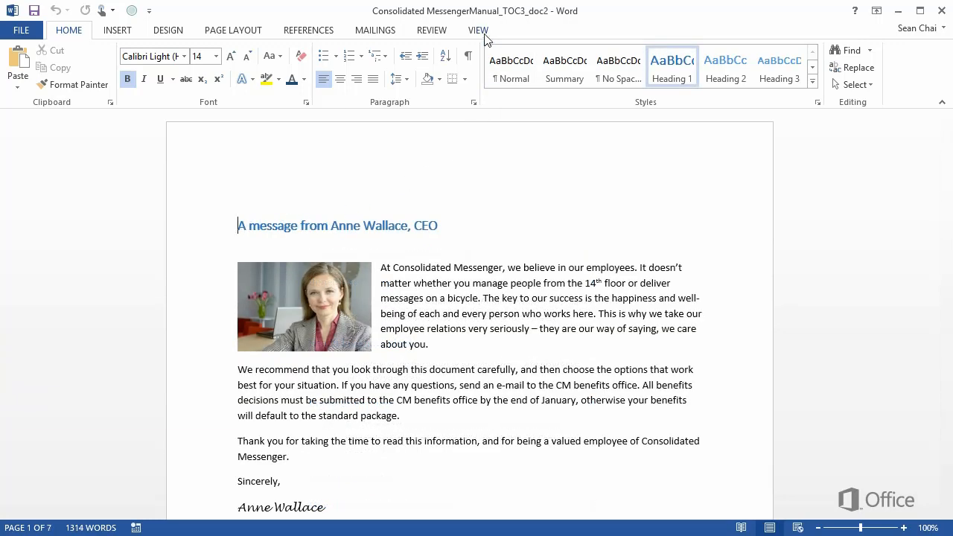
Switch the document to Outline view
{"action": "left_click", "coordinate": [481, 32]}
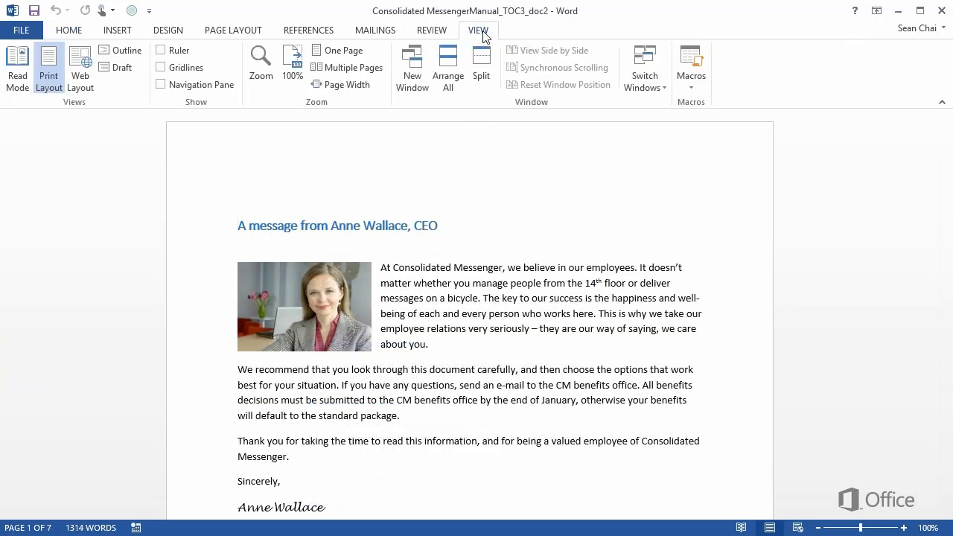
{"action": "left_click", "coordinate": [127, 51]}
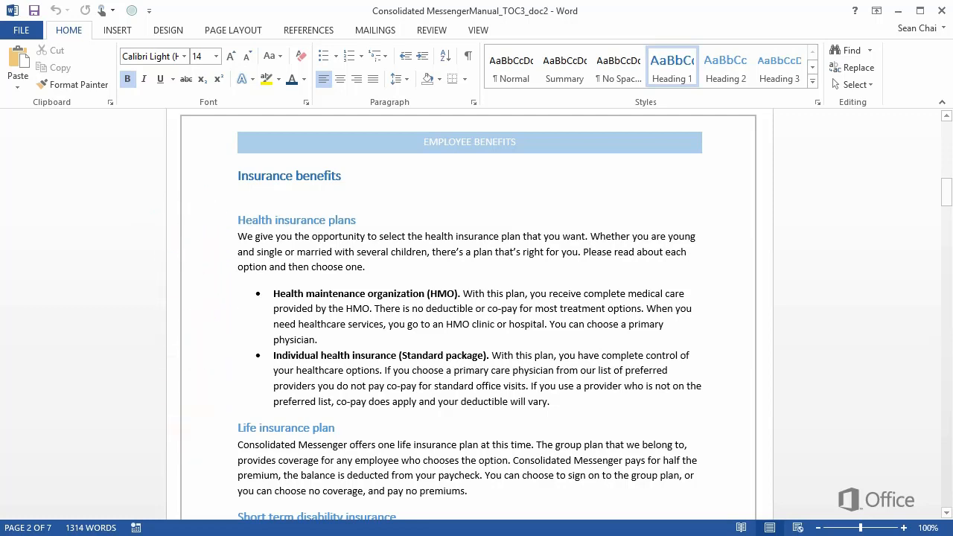
Insert a TC field before the "Health insurance plans" heading with that text, the multiple-tables option and outline level 1
{"action": "left_click", "coordinate": [237, 220]}
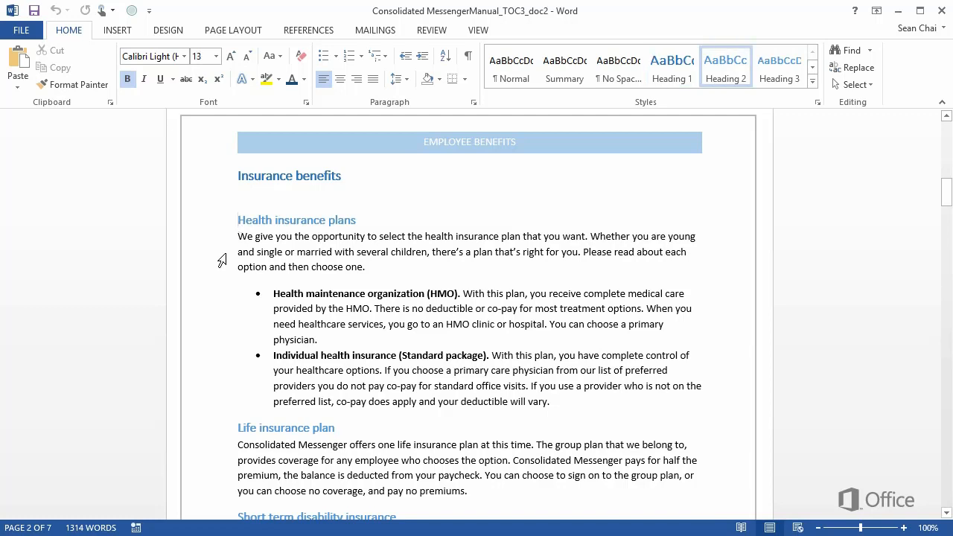
{"action": "left_click", "coordinate": [117, 31]}
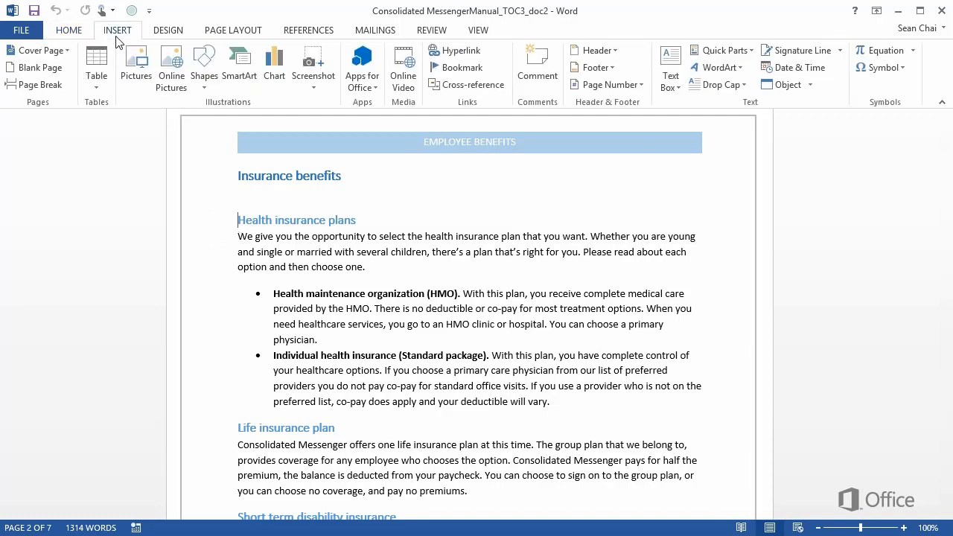
{"action": "left_click", "coordinate": [712, 54]}
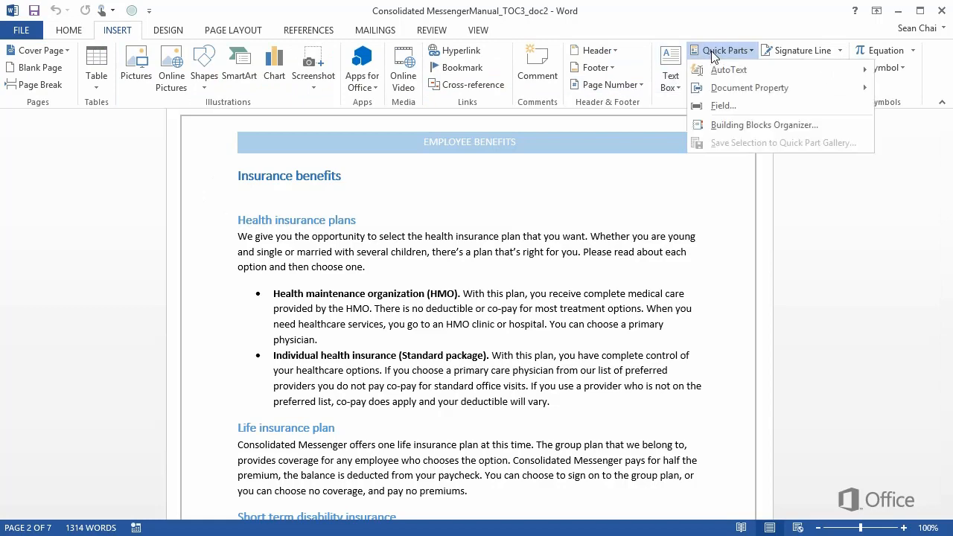
{"action": "left_click", "coordinate": [727, 107]}
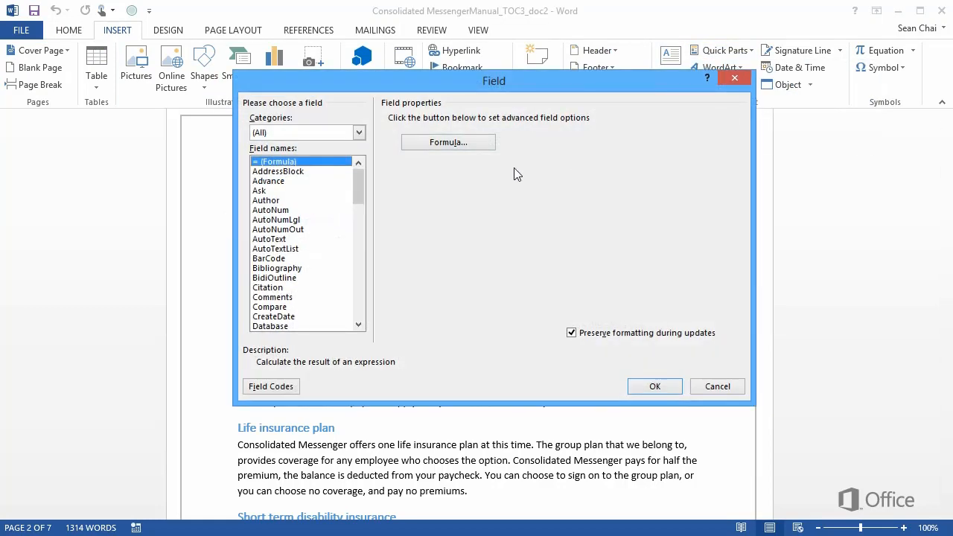
{"action": "left_click_drag", "start_coordinate": [363, 175], "coordinate": [355, 279]}
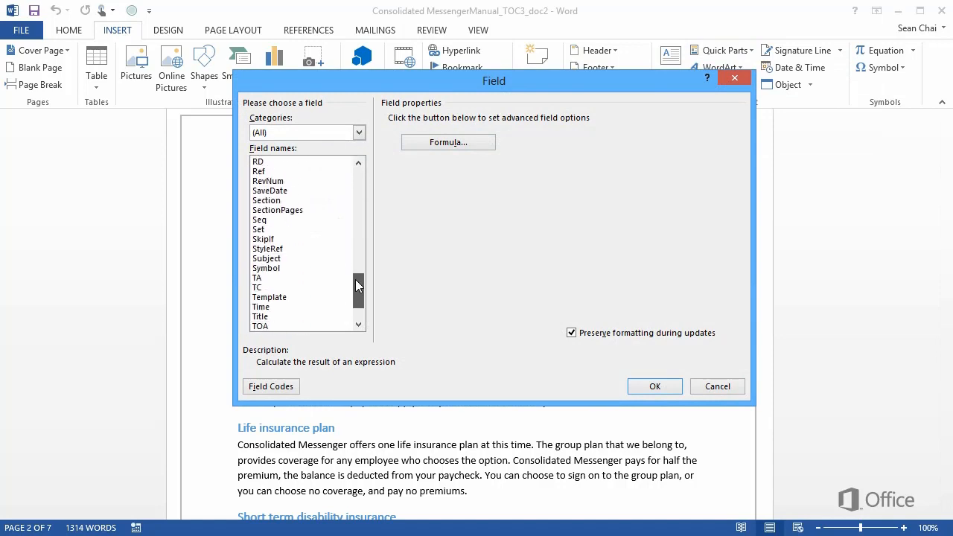
{"action": "left_click", "coordinate": [324, 289]}
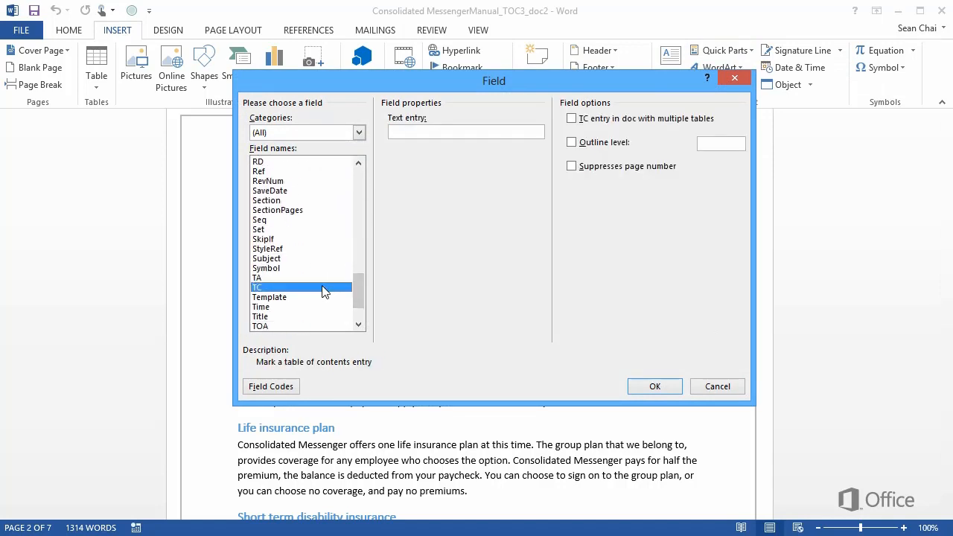
{"action": "left_click", "coordinate": [448, 132]}
{"action": "type", "text": "Health insurance plans"}
{"action": "left_click", "coordinate": [571, 119]}
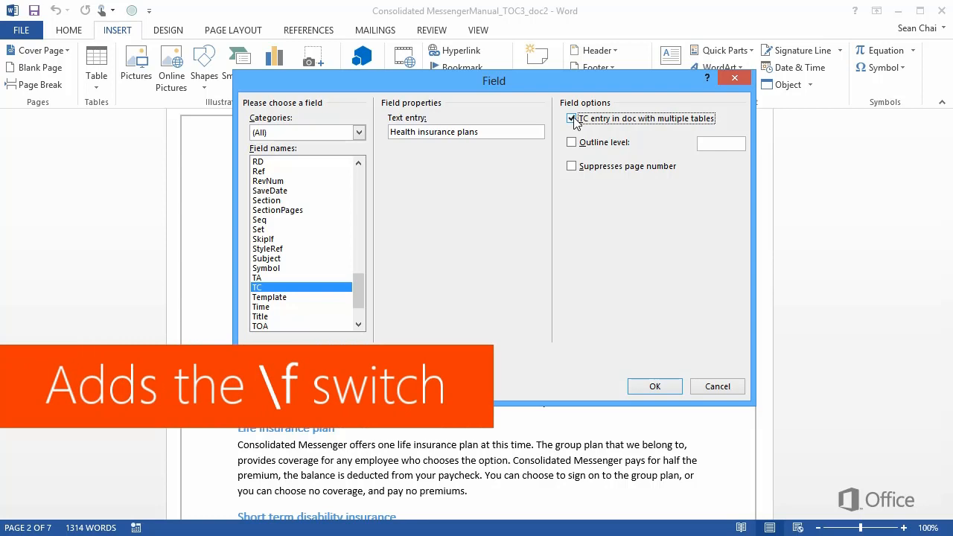
{"action": "left_click", "coordinate": [571, 144]}
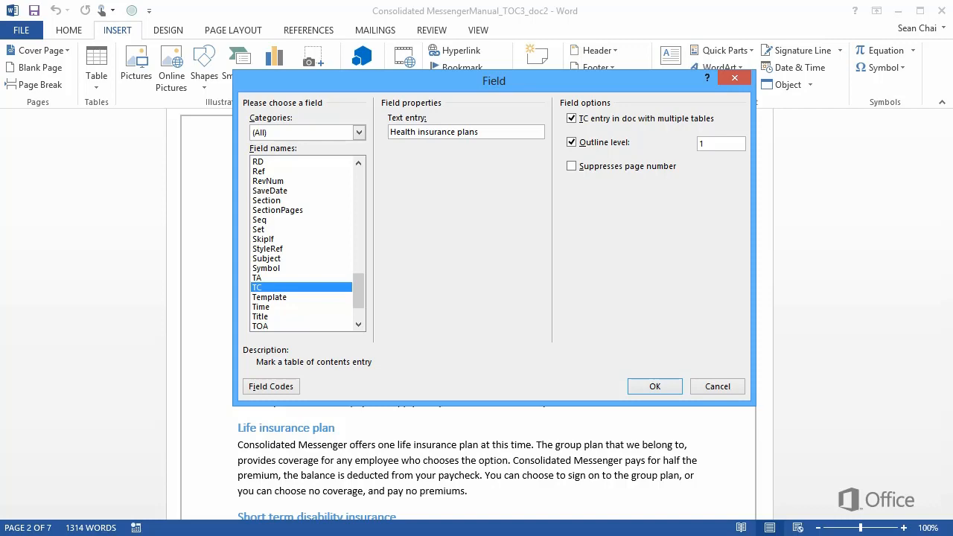
{"action": "left_click", "coordinate": [659, 389]}
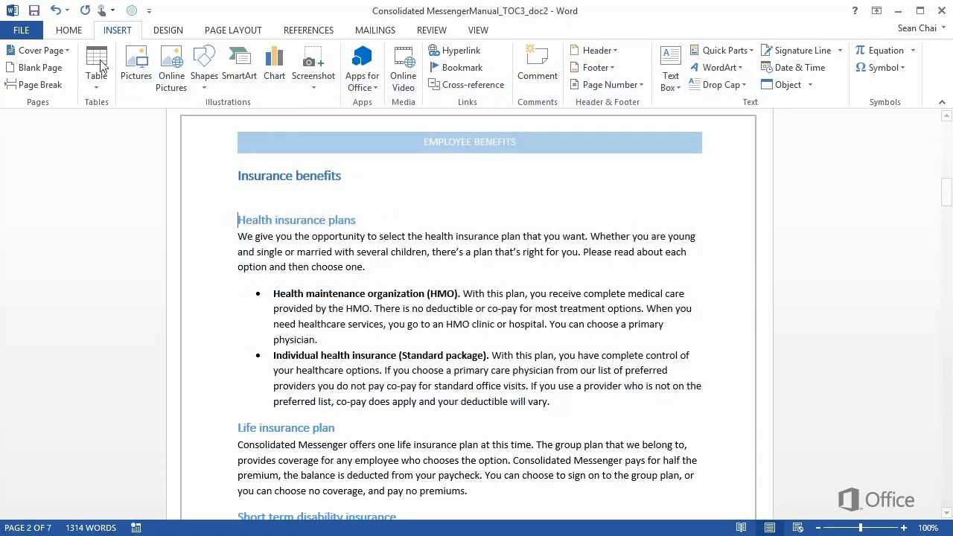
Show the formatting marks and add the identifier x after the \f switch in the "Health insurance plans" TC field
{"action": "left_click", "coordinate": [70, 32]}
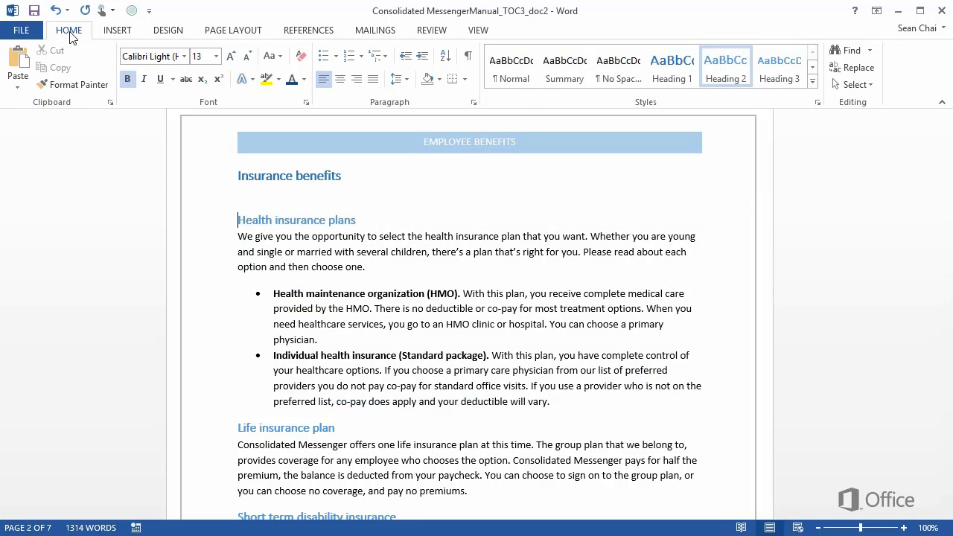
{"action": "left_click", "coordinate": [469, 58]}
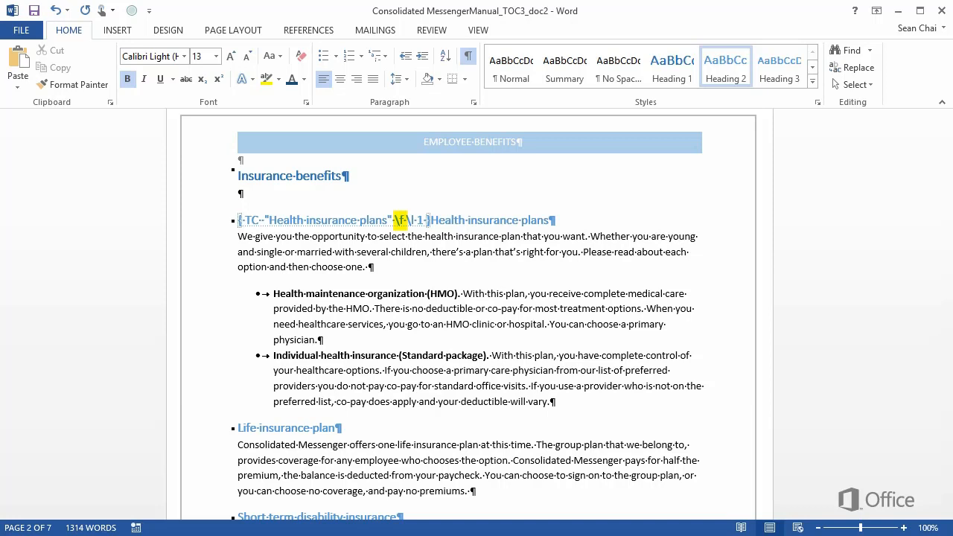
{"action": "left_click", "coordinate": [387, 252]}
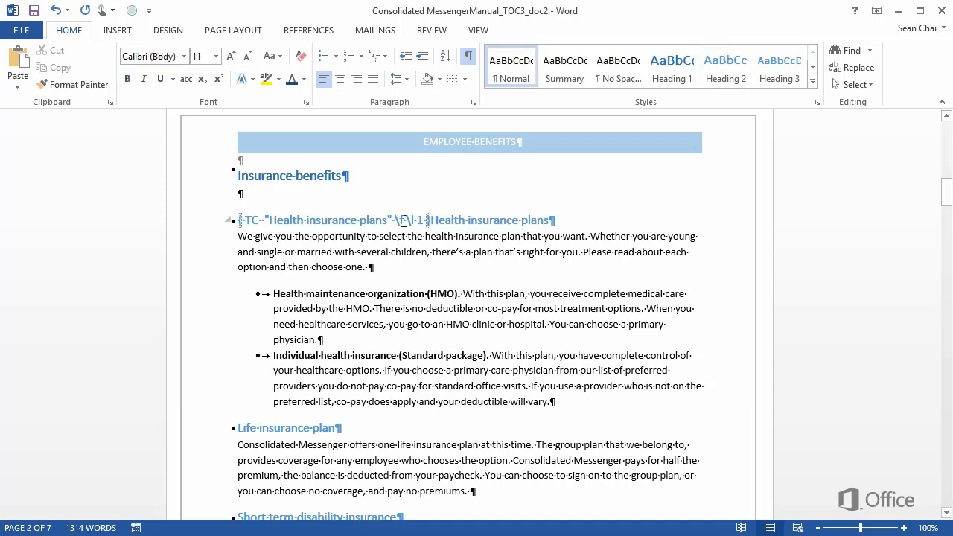
{"action": "left_click", "coordinate": [404, 220]}
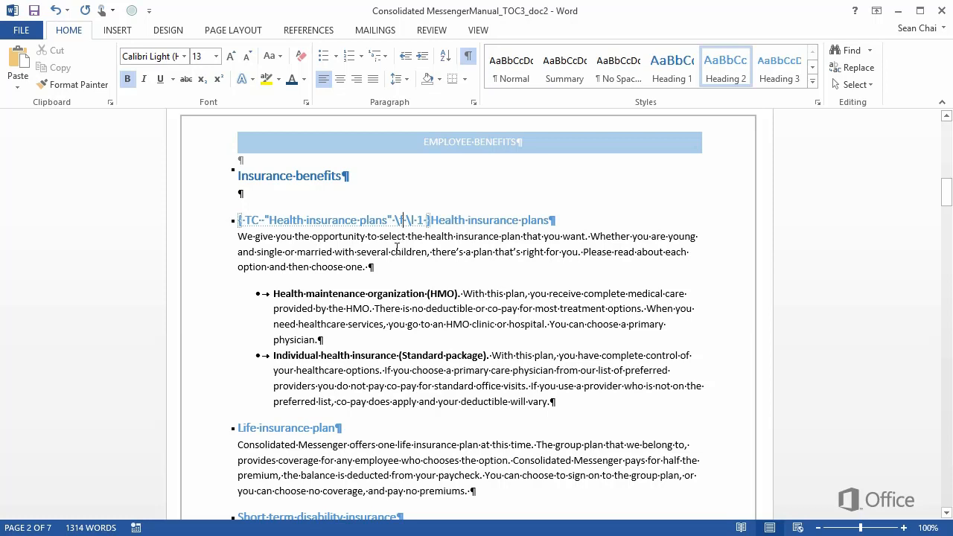
{"action": "type", "text": "f x"}
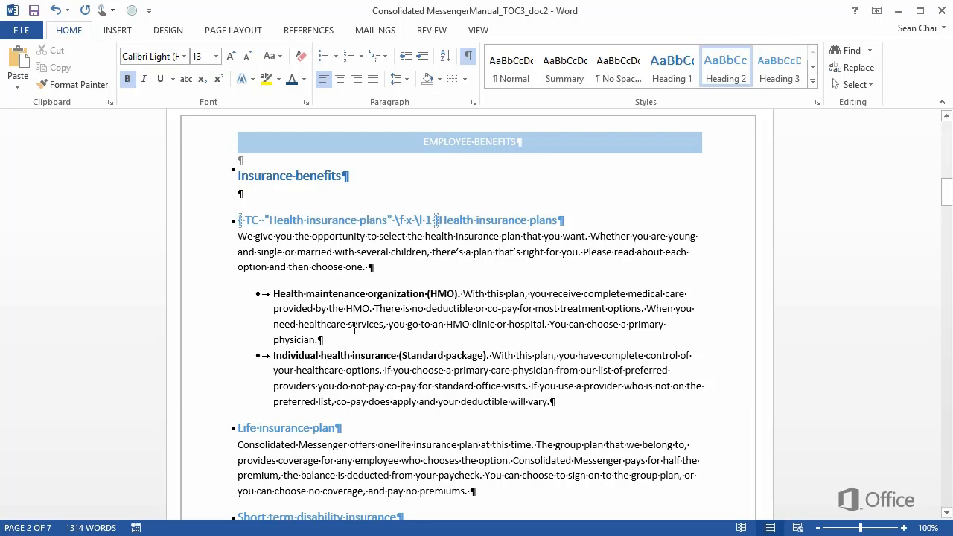
Copy the complete "Health insurance plans" TC field and paste it directly before the "Life insurance plan" heading
{"action": "left_click_drag", "start_coordinate": [239, 220], "coordinate": [268, 222]}
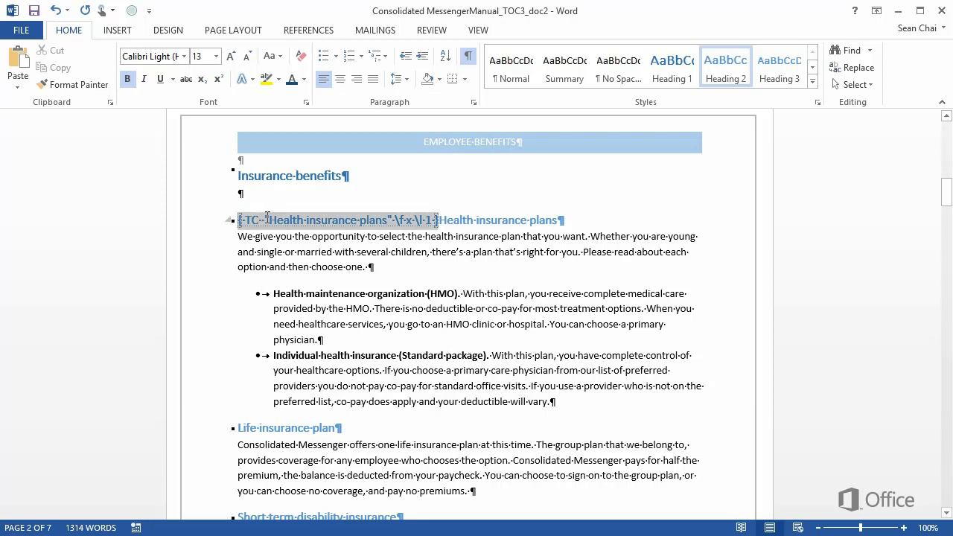
{"action": "key", "text": "ctrl+c"}
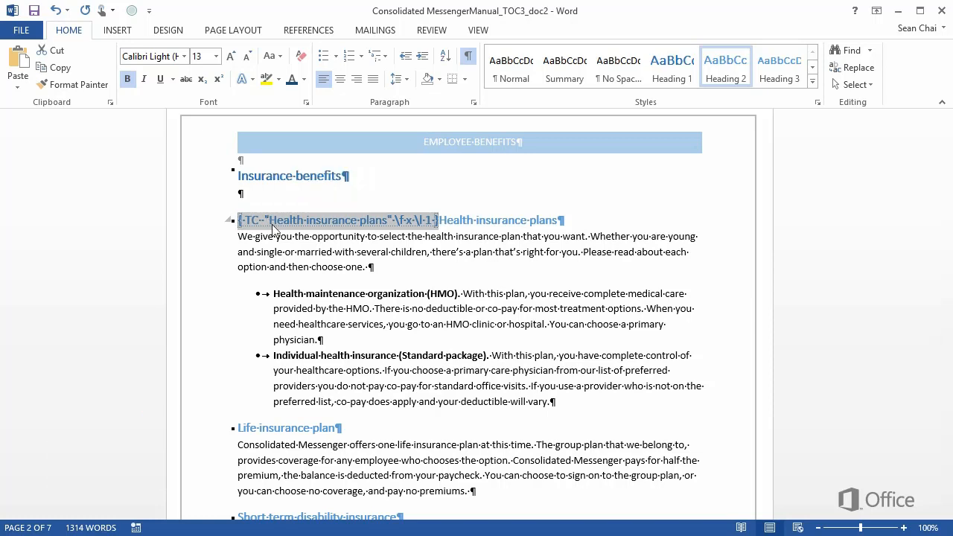
{"action": "left_click", "coordinate": [240, 423]}
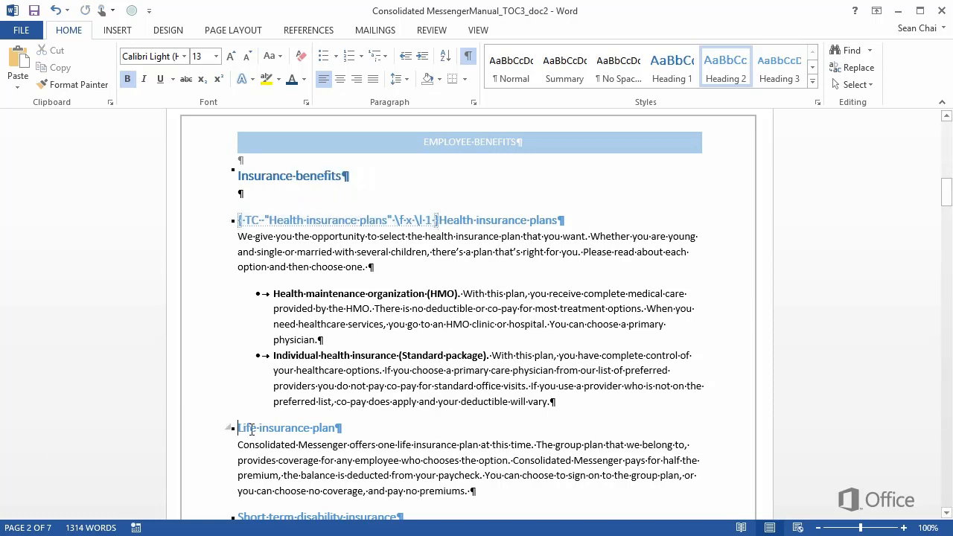
{"action": "key", "text": "ctrl+v"}
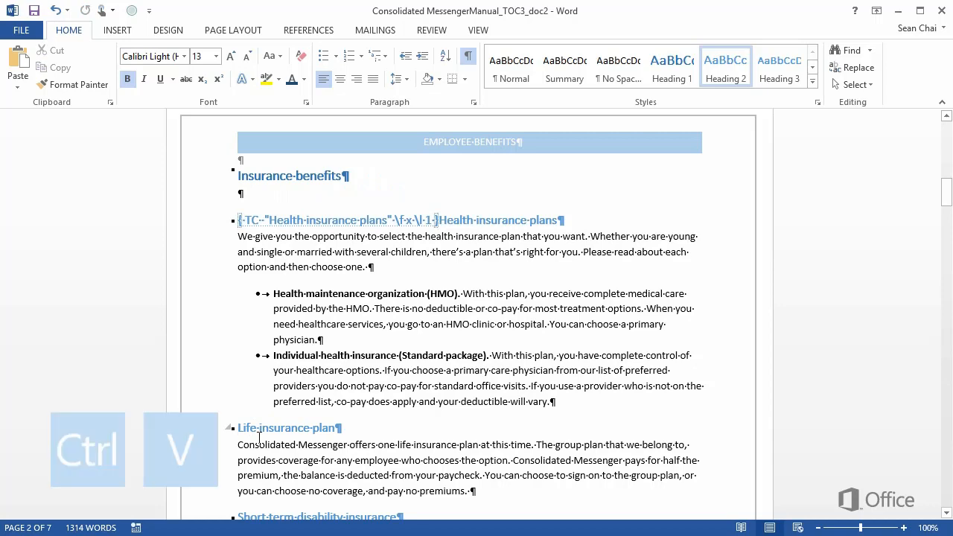
{"action": "scroll", "coordinate": [268, 449], "scroll_direction": "down", "scroll_amount": 5}
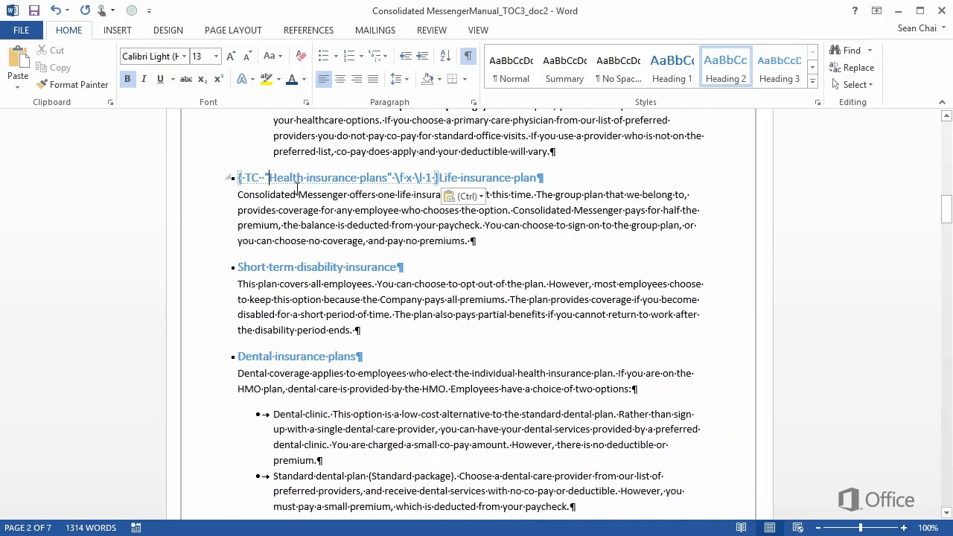
Replace the entry text in the pasted TC field with "Life insurance plans"
{"action": "key", "text": "Delete"}
{"action": "key", "text": "Delete"}
{"action": "key", "text": "Delete"}
{"action": "key", "text": "Delete"}
{"action": "key", "text": "Delete"}
{"action": "key", "text": "Delete"}
{"action": "key", "text": "Delete"}
{"action": "key", "text": "Delete"}
{"action": "key", "text": "Delete"}
{"action": "key", "text": "Delete"}
{"action": "key", "text": "Delete"}
{"action": "key", "text": "Delete"}
{"action": "key", "text": "Delete"}
{"action": "key", "text": "Delete"}
{"action": "key", "text": "Delete"}
{"action": "key", "text": "Delete"}
{"action": "key", "text": "Delete"}
{"action": "key", "text": "Delete"}
{"action": "key", "text": "Delete"}
{"action": "key", "text": "Delete"}
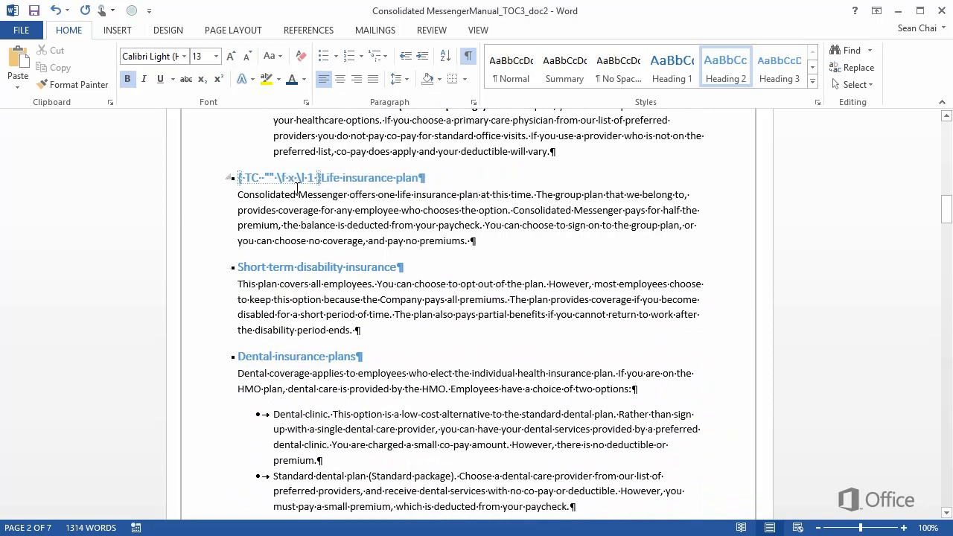
{"action": "type", "text": "Life insura"}
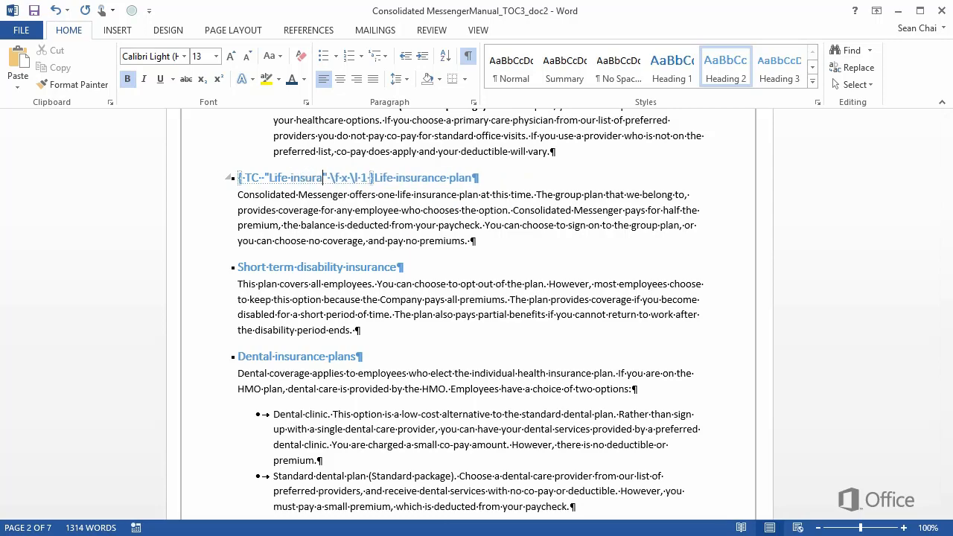
{"action": "type", "text": "nce plans"}
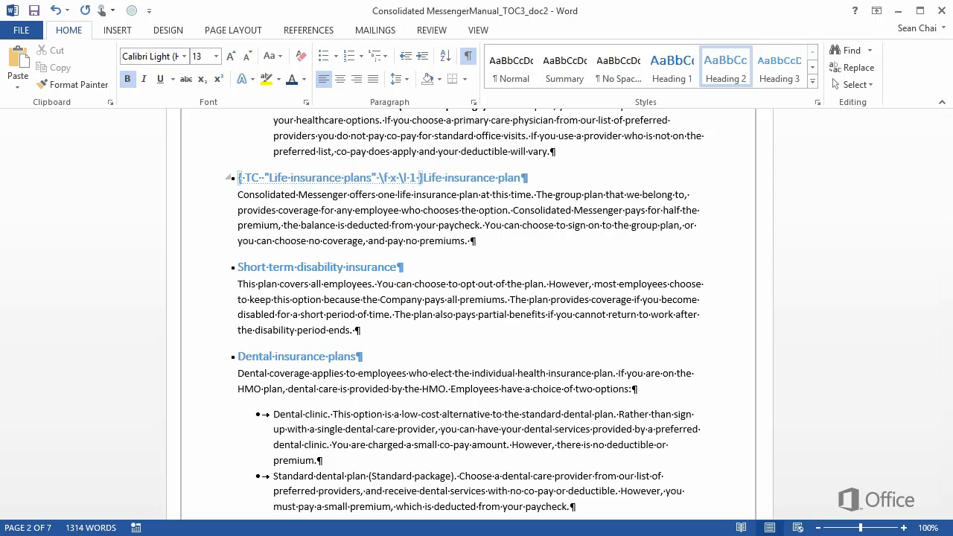
Paste the TC field before the "Flexible spending plans" heading, with that heading as entry text and y as its \f identifier
{"action": "scroll", "coordinate": [401, 285], "scroll_direction": "down", "scroll_amount": 10}
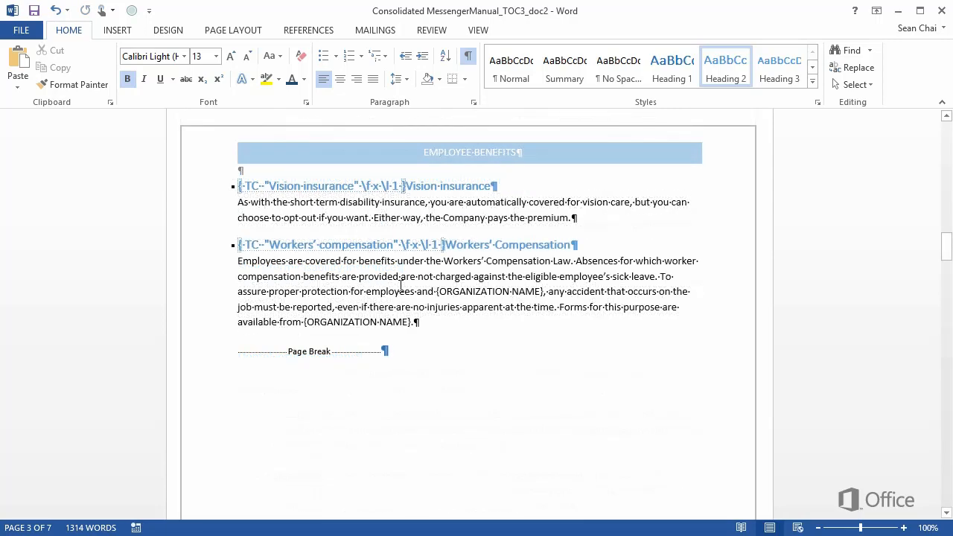
{"action": "scroll", "coordinate": [402, 285], "scroll_direction": "down", "scroll_amount": 10}
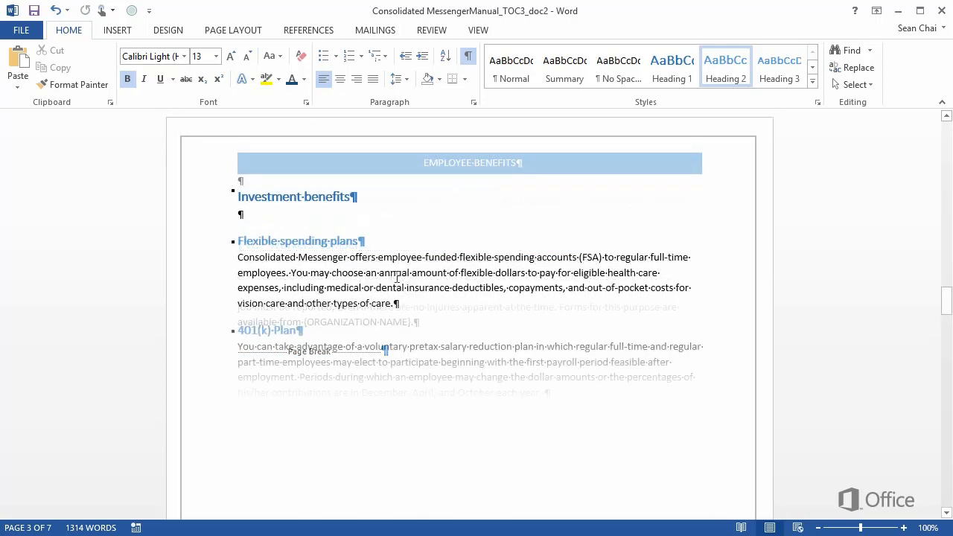
{"action": "left_click", "coordinate": [239, 239]}
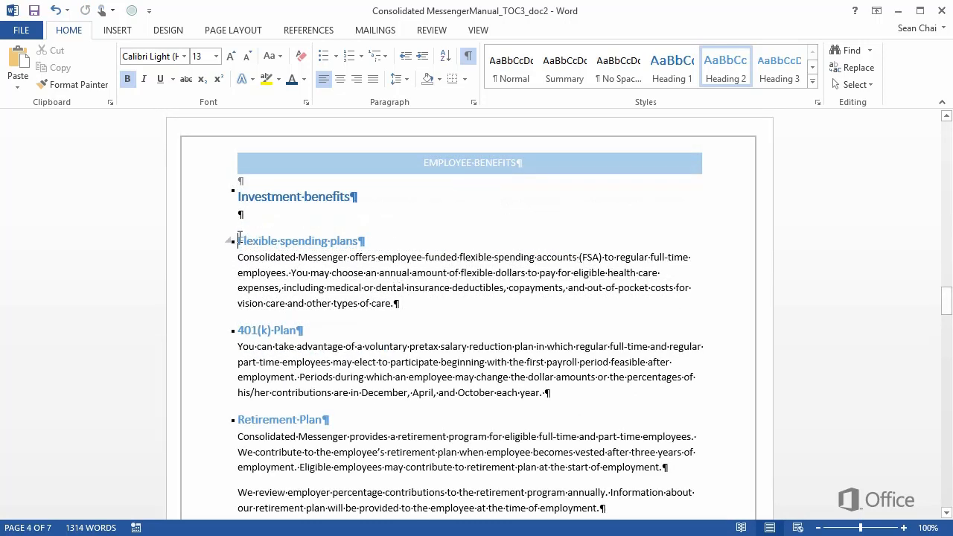
{"action": "key", "text": "ctrl+v"}
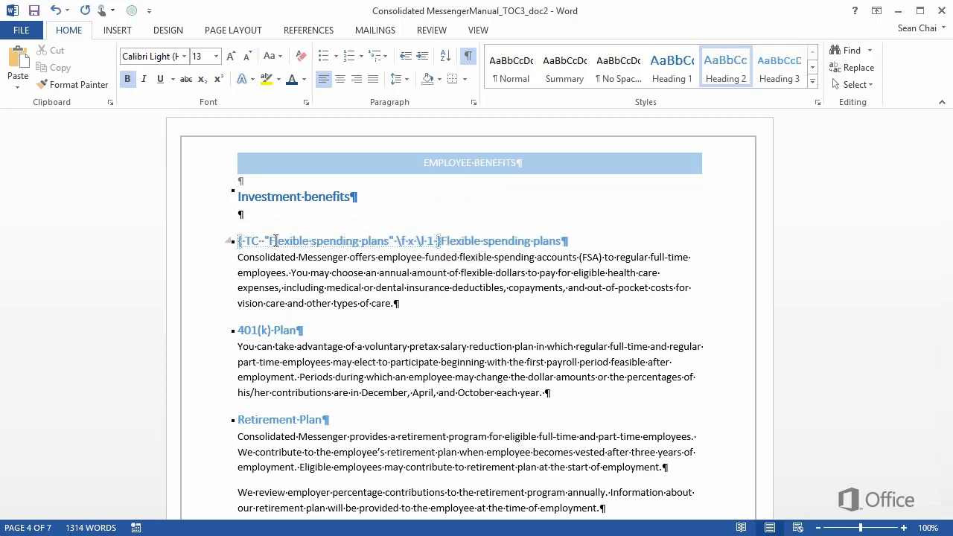
{"action": "left_click", "coordinate": [407, 240]}
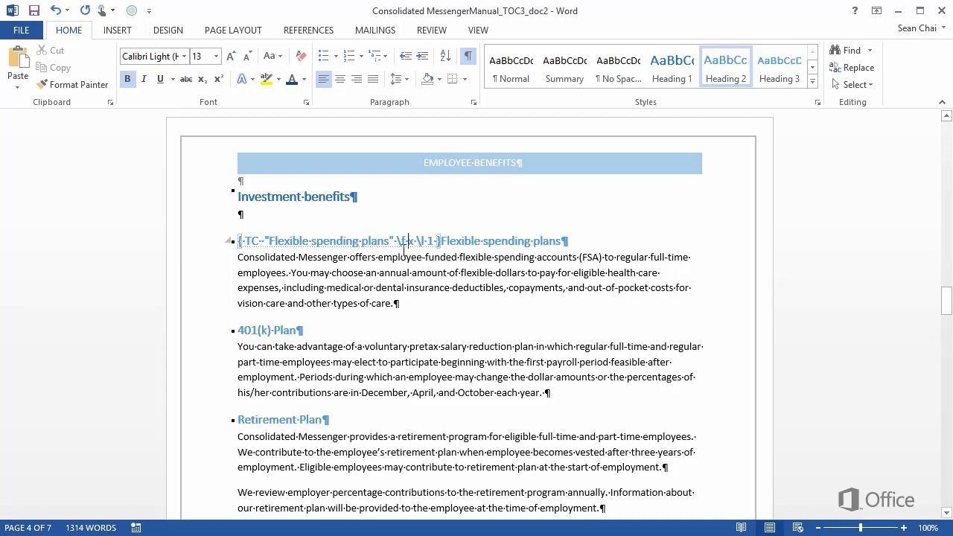
{"action": "key", "text": "BackSpace"}
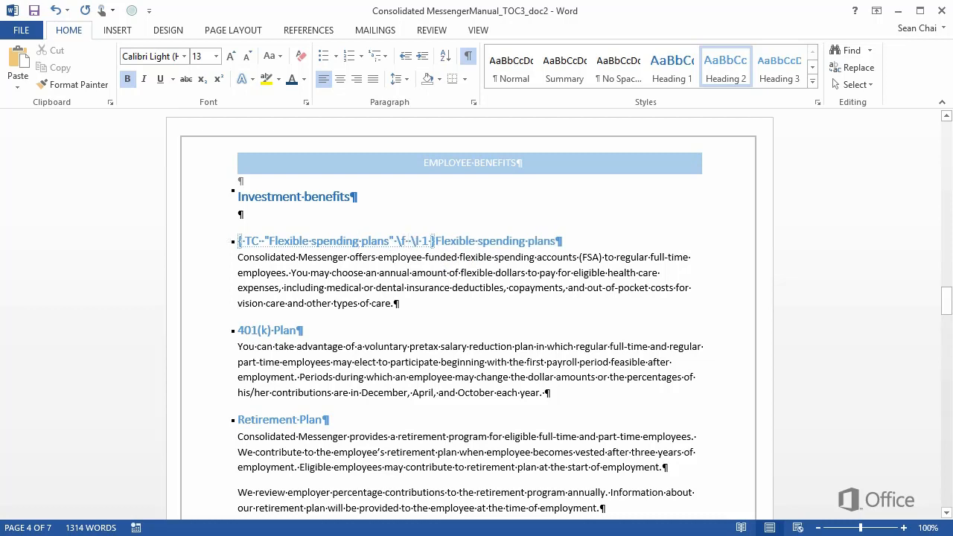
{"action": "type", "text": "y \\l 1 }"}
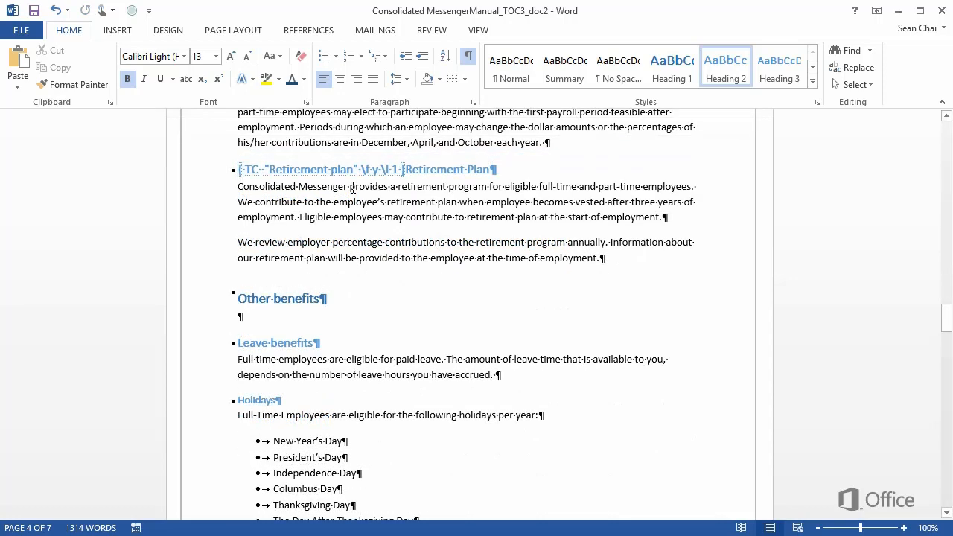
Paste the TC field before the "Leave benefits" heading, with that heading as entry text and z as its \f identifier
{"action": "left_click", "coordinate": [242, 341]}
{"action": "key", "text": "ctrl+v"}
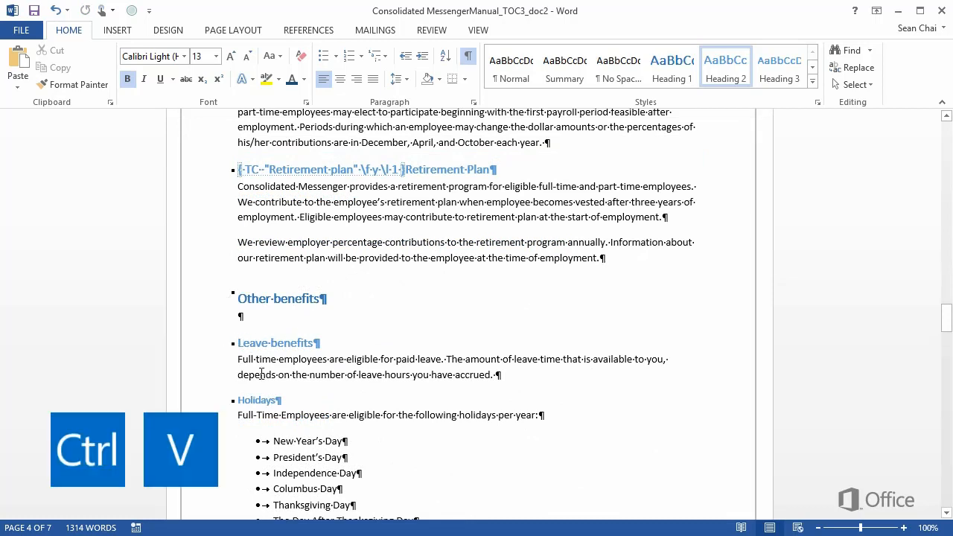
{"action": "key", "text": "ctrl+v"}
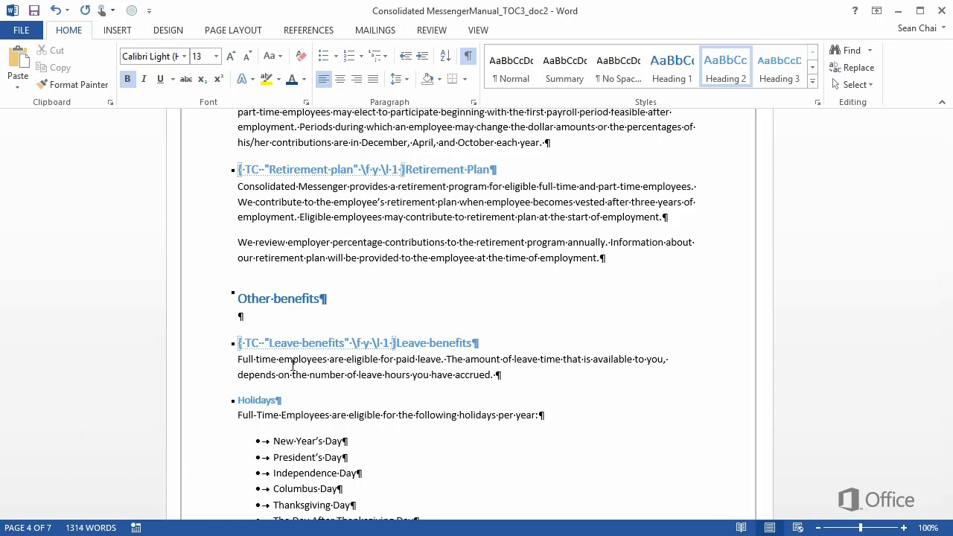
{"action": "left_click", "coordinate": [364, 343]}
{"action": "key", "text": "Delete"}
{"action": "key", "text": "Delete"}
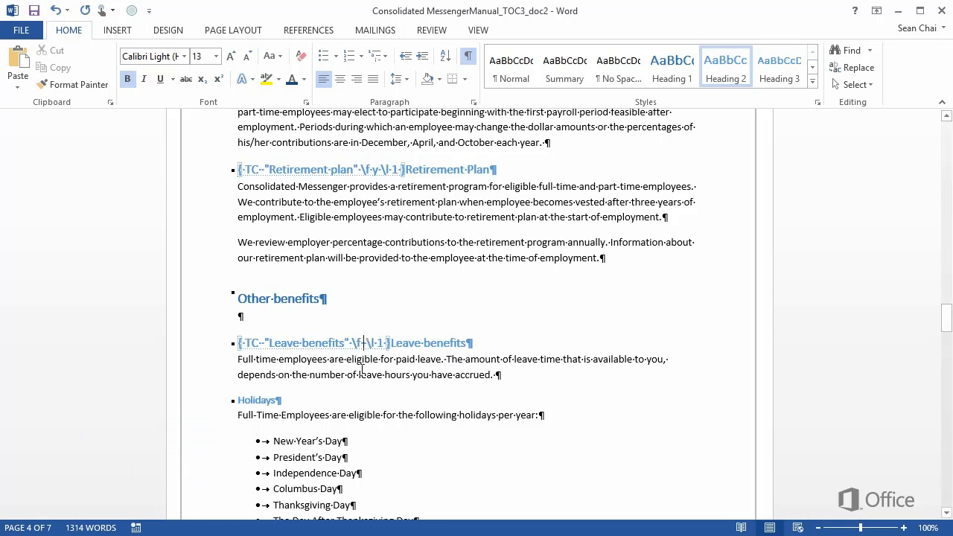
{"action": "type", "text": "z"}
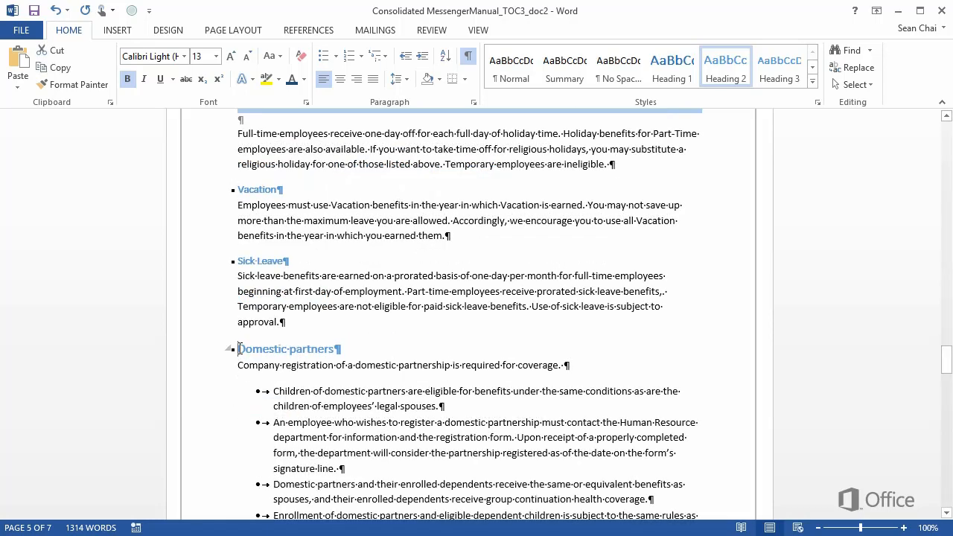
Paste the "Leave benefits" TC field with identifier z directly before the "Domestic partners" heading
{"action": "key", "text": "ctrl+v"}
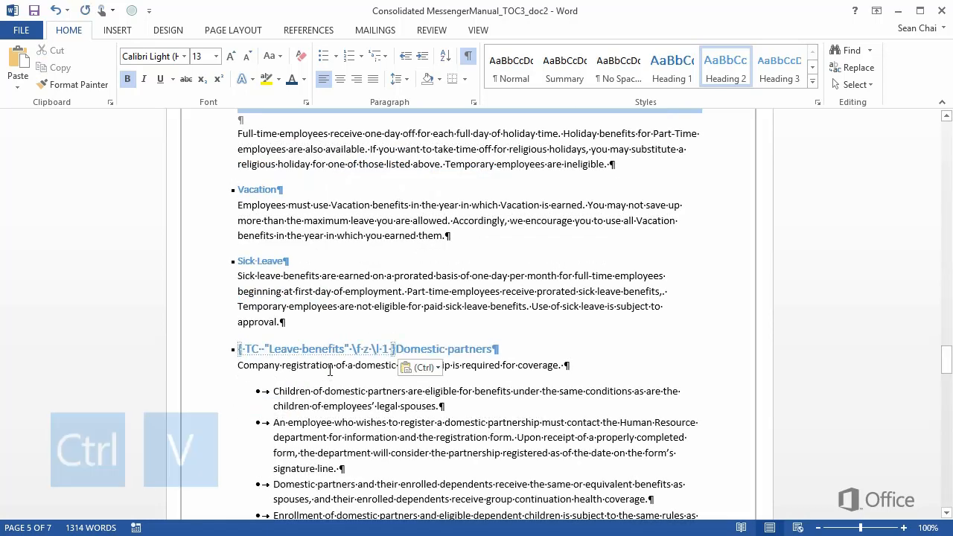
{"action": "left_click", "coordinate": [269, 347]}
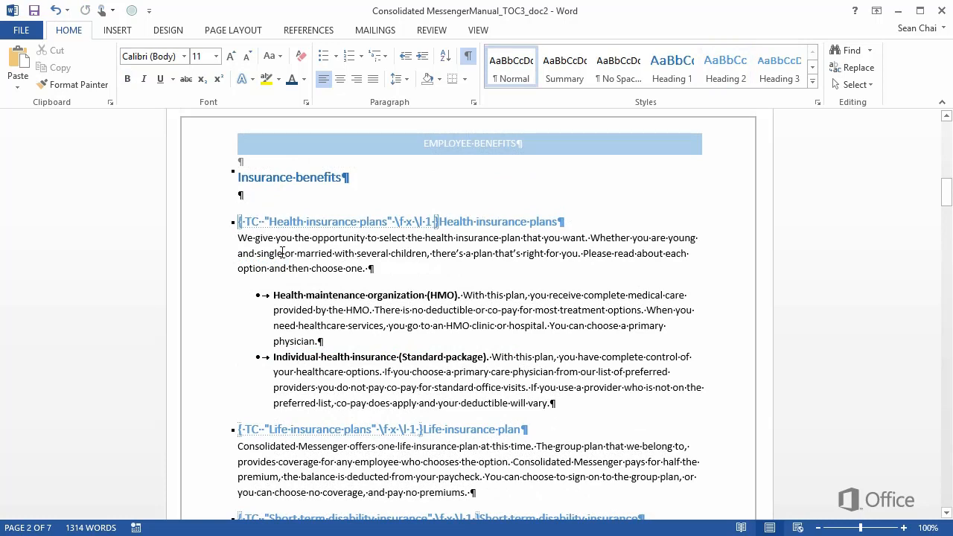
Insert a custom table of contents under "Insurance benefits", built only from table entry fields, with styles and outline levels excluded
{"action": "left_click", "coordinate": [316, 33]}
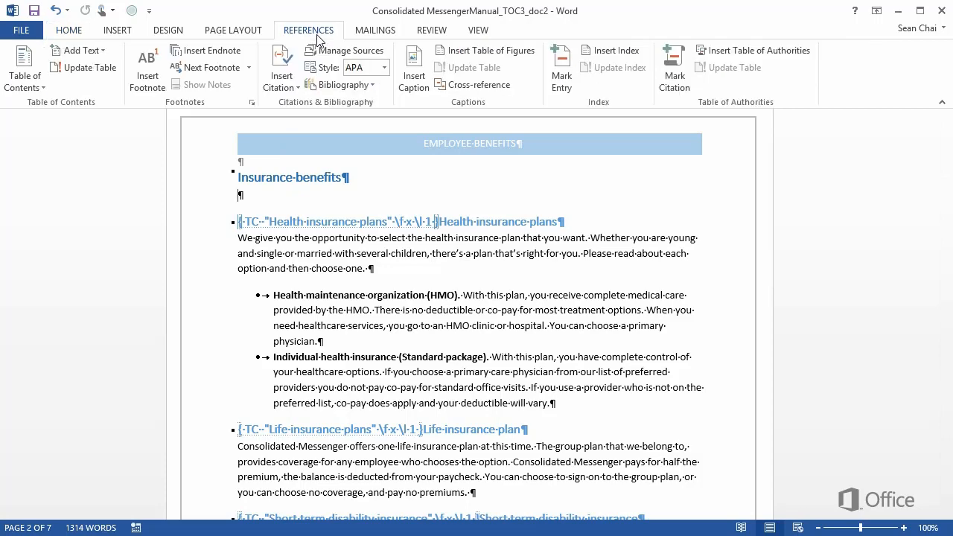
{"action": "left_click", "coordinate": [32, 89]}
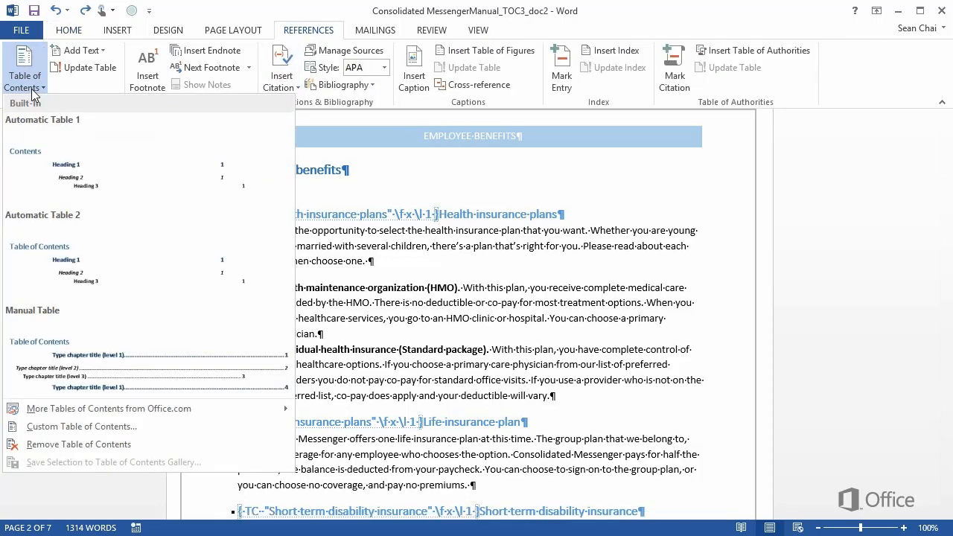
{"action": "left_click", "coordinate": [88, 425]}
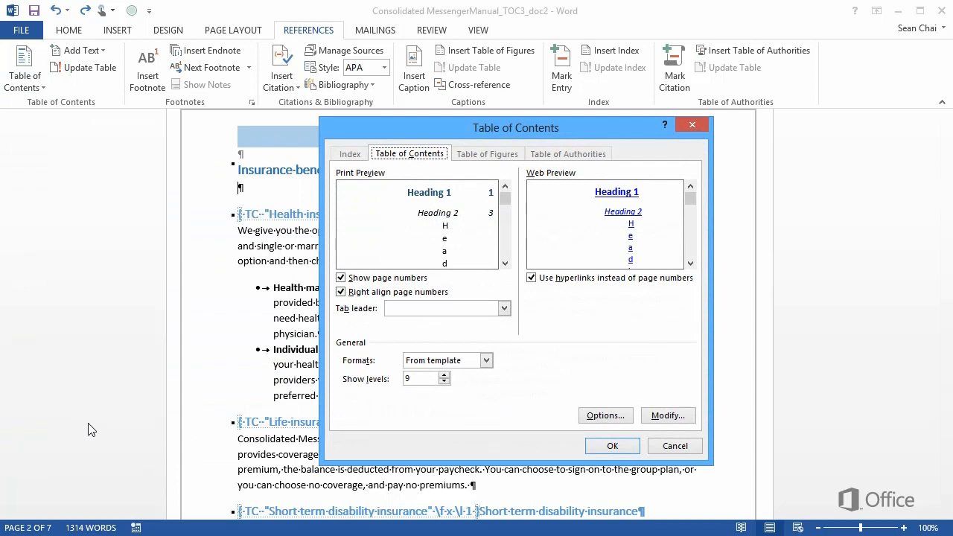
{"action": "left_click", "coordinate": [593, 416]}
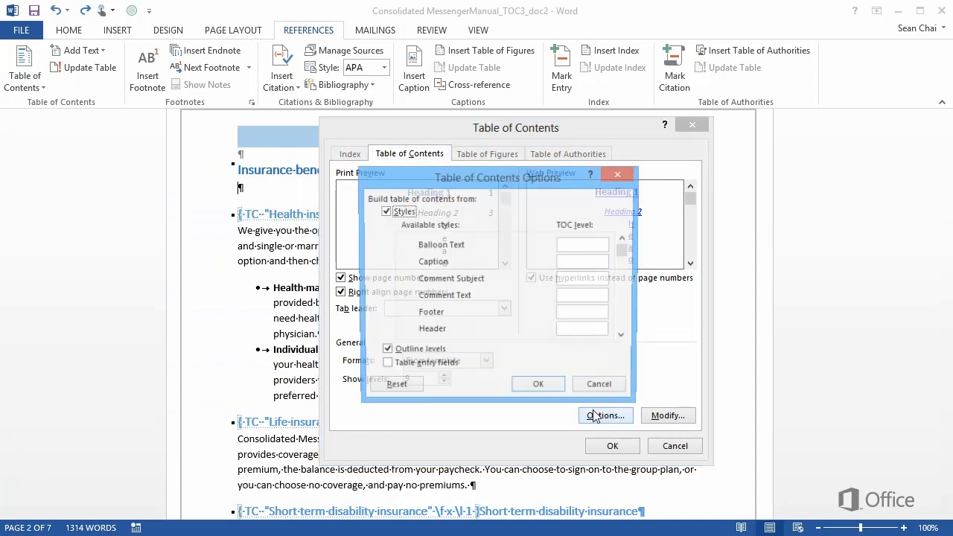
{"action": "left_click", "coordinate": [384, 213]}
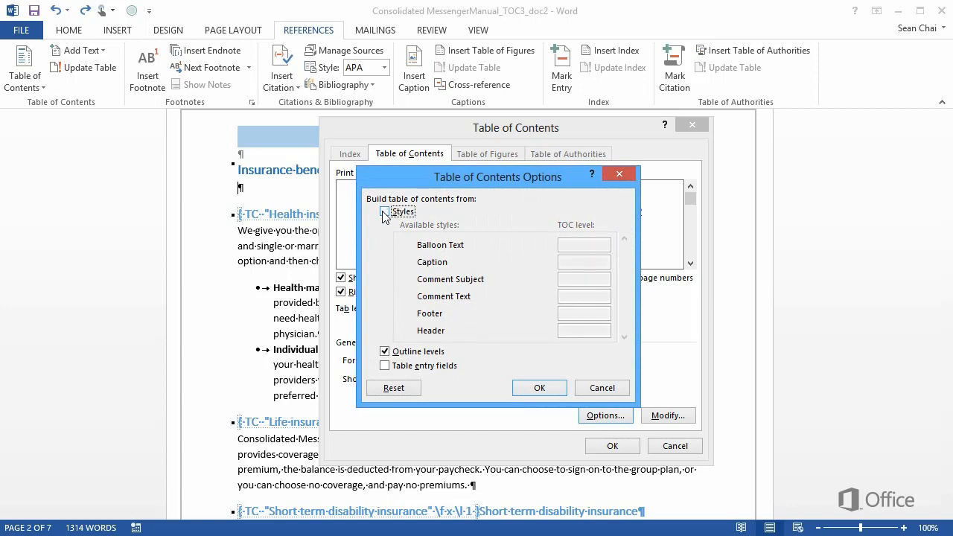
{"action": "left_click", "coordinate": [385, 353]}
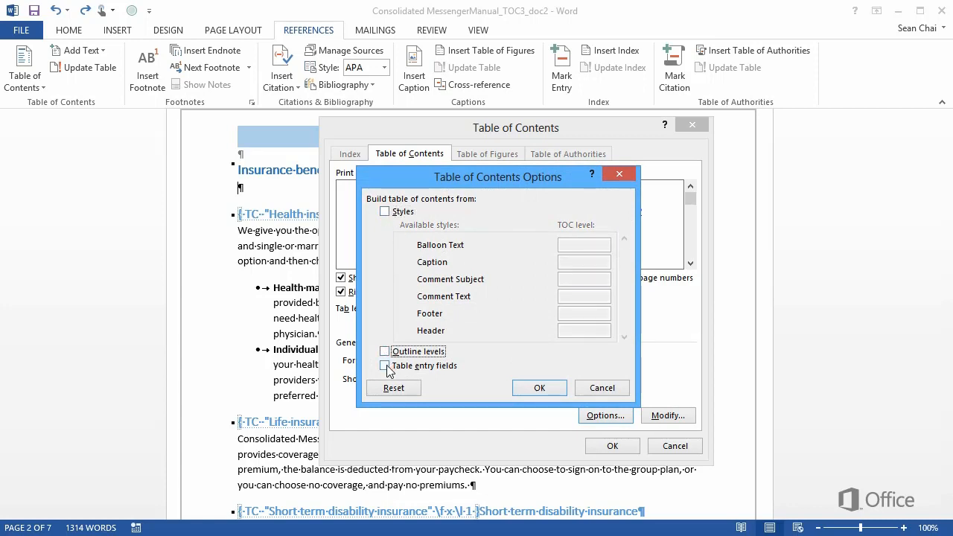
{"action": "left_click", "coordinate": [385, 366]}
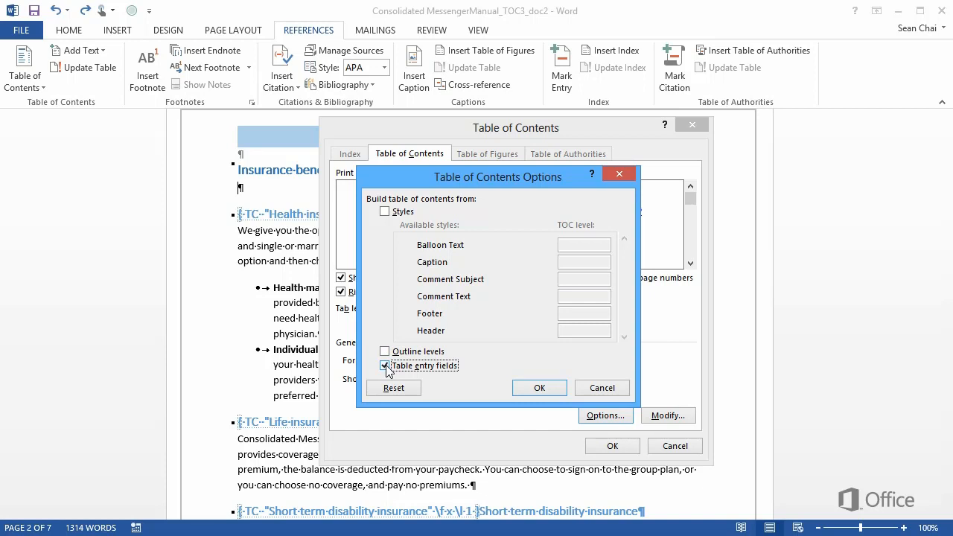
{"action": "left_click", "coordinate": [533, 389]}
{"action": "left_click", "coordinate": [609, 446]}
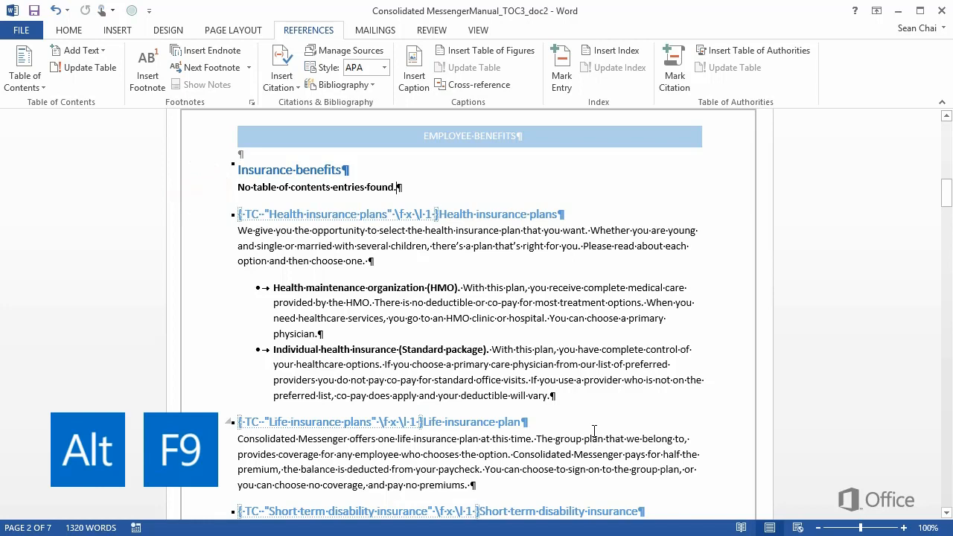
Add the identifier x after \f in the TOC field under "Insurance benefits", update the field and display its entries
{"action": "key", "text": "alt+F9"}
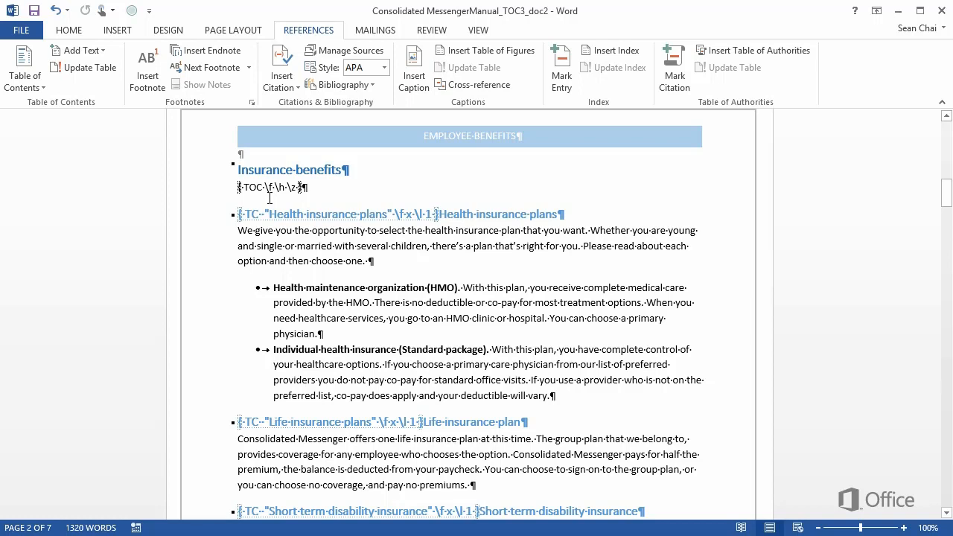
{"action": "left_click", "coordinate": [275, 190]}
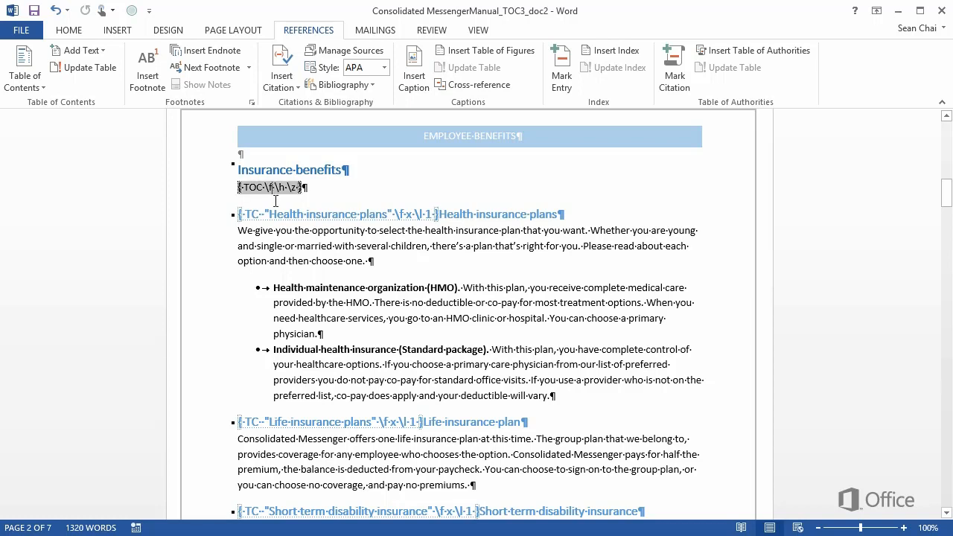
{"action": "type", "text": "x"}
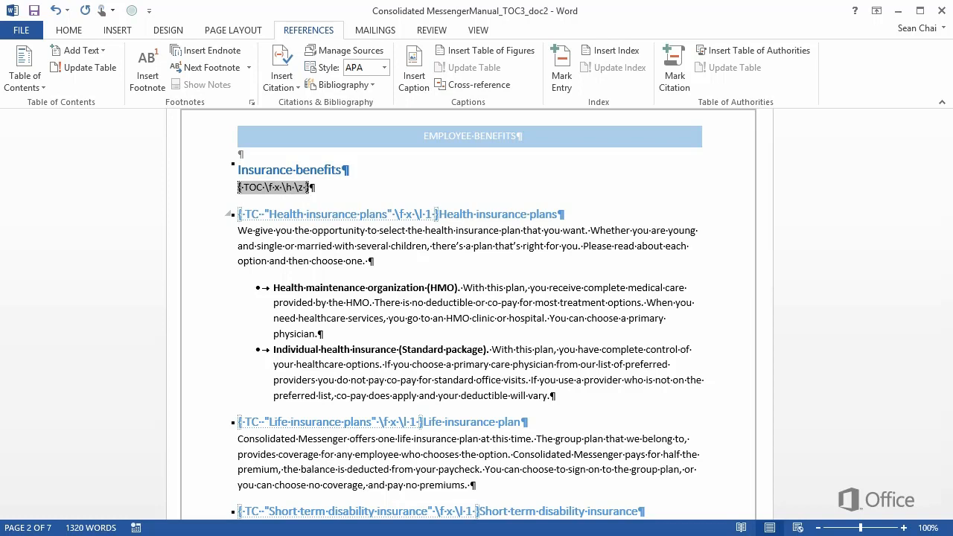
{"action": "right_click", "coordinate": [265, 195]}
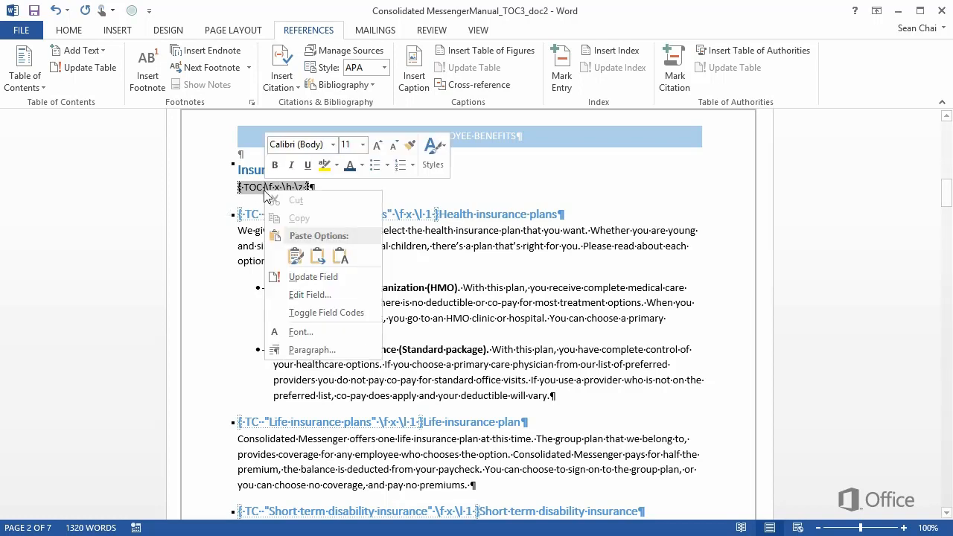
{"action": "left_click", "coordinate": [312, 276]}
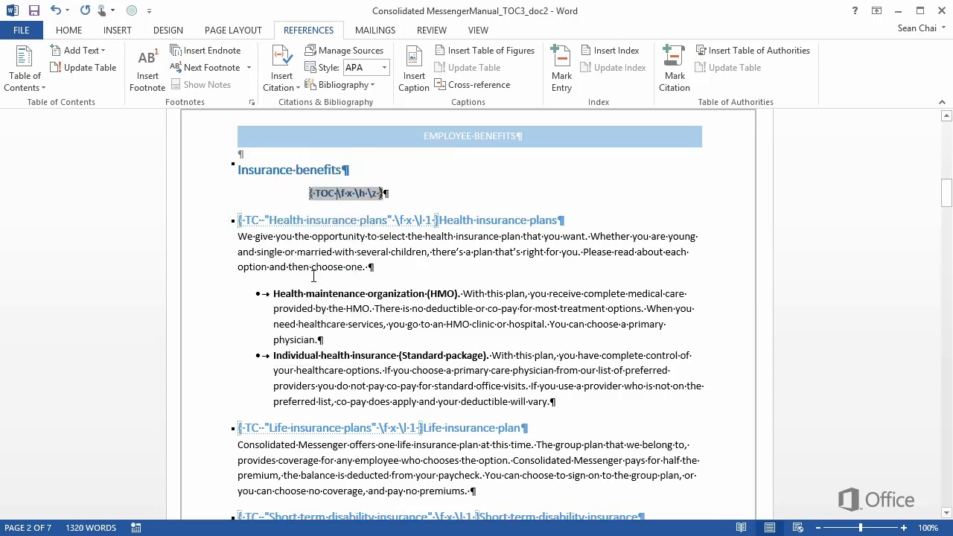
{"action": "key", "text": "alt+F9"}
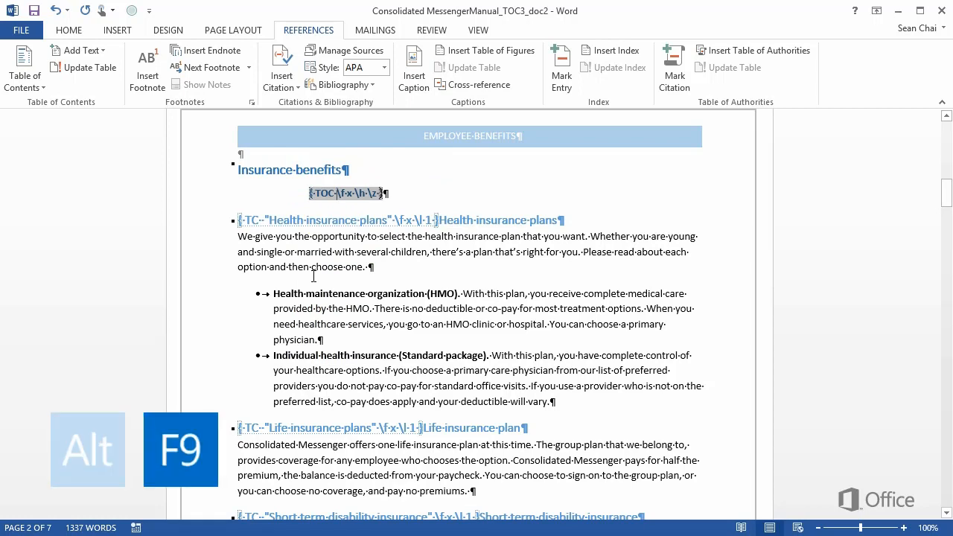
{"action": "key", "text": "alt+F9"}
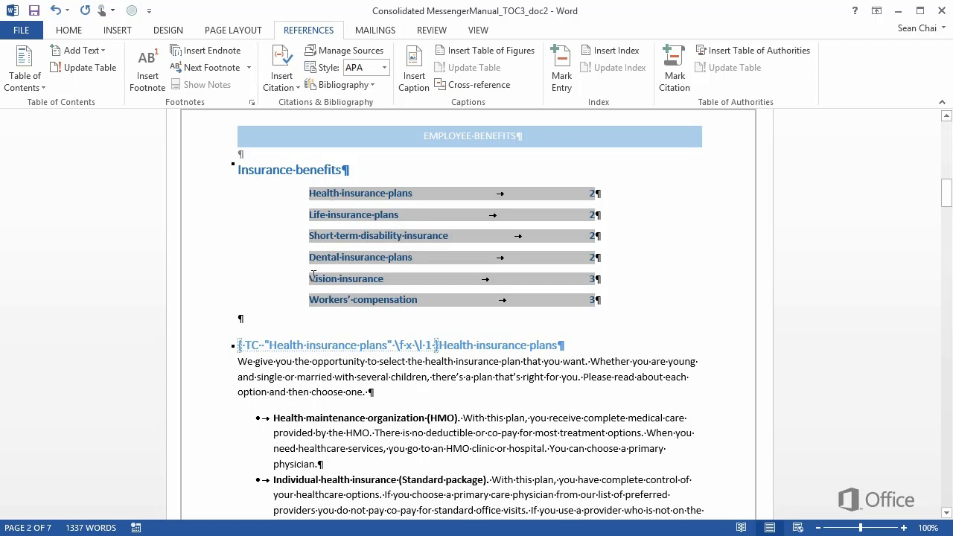
Show the field codes and copy the complete TOC field under "Insurance benefits"
{"action": "key", "text": "alt+F9"}
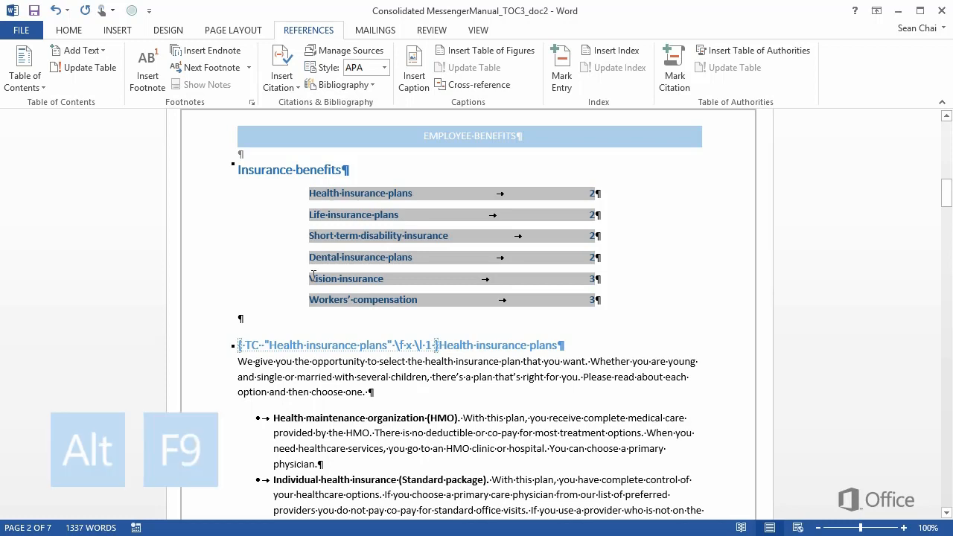
{"action": "key", "text": "alt+F9"}
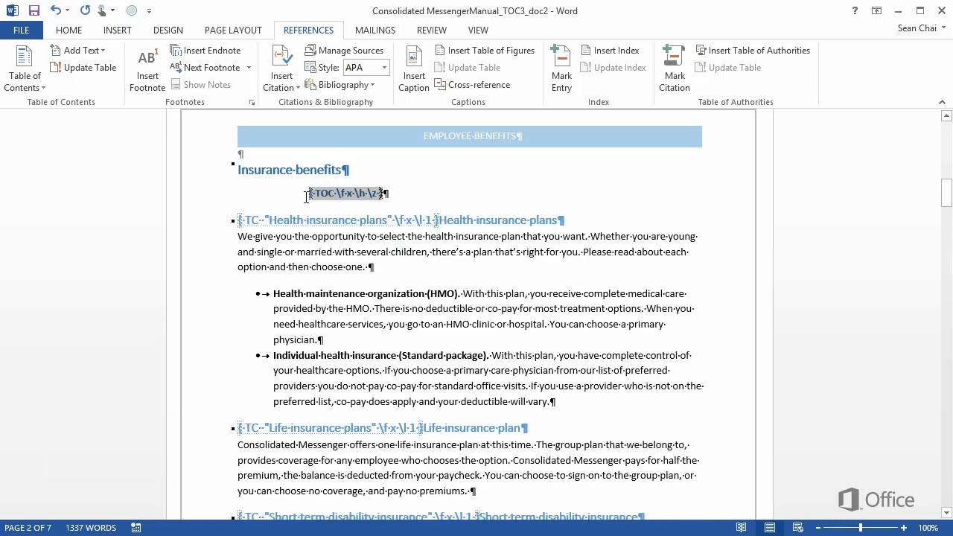
{"action": "left_click_drag", "start_coordinate": [306, 195], "coordinate": [358, 195]}
{"action": "key", "text": "ctrl+c"}
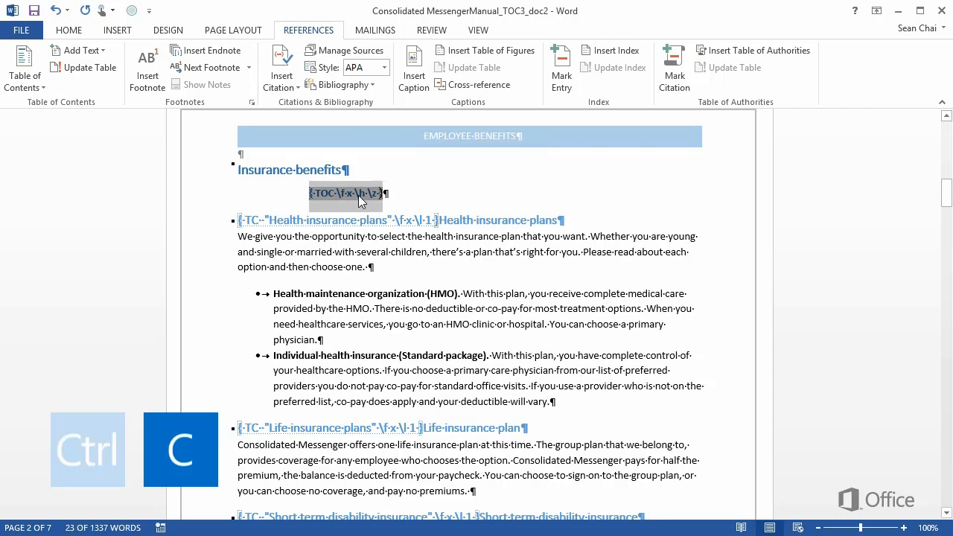
Paste the TOC field under the "Investment benefits" heading, set its \f identifier to y and switch back to field results
{"action": "scroll", "coordinate": [282, 260], "scroll_direction": "down", "scroll_amount": 15}
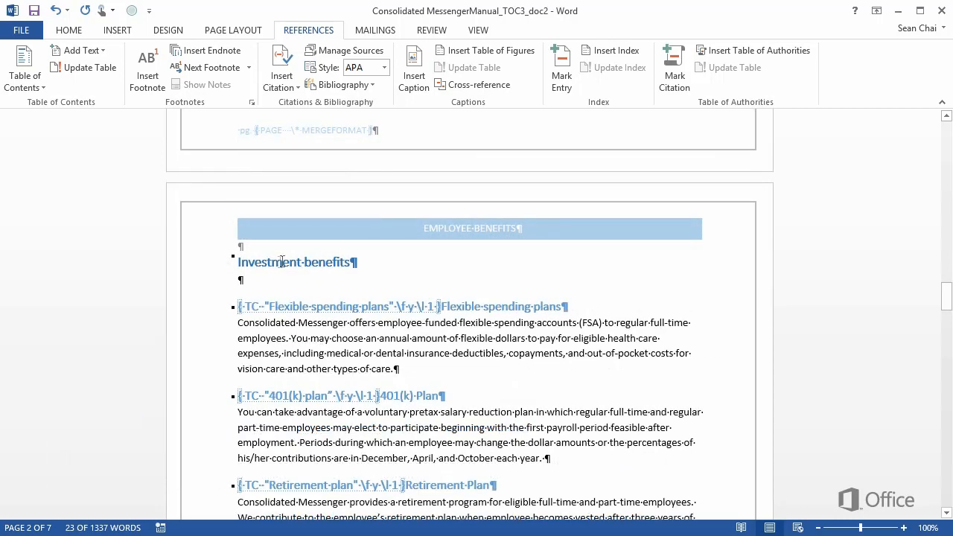
{"action": "left_click", "coordinate": [257, 279]}
{"action": "key", "text": "ctrl+v"}
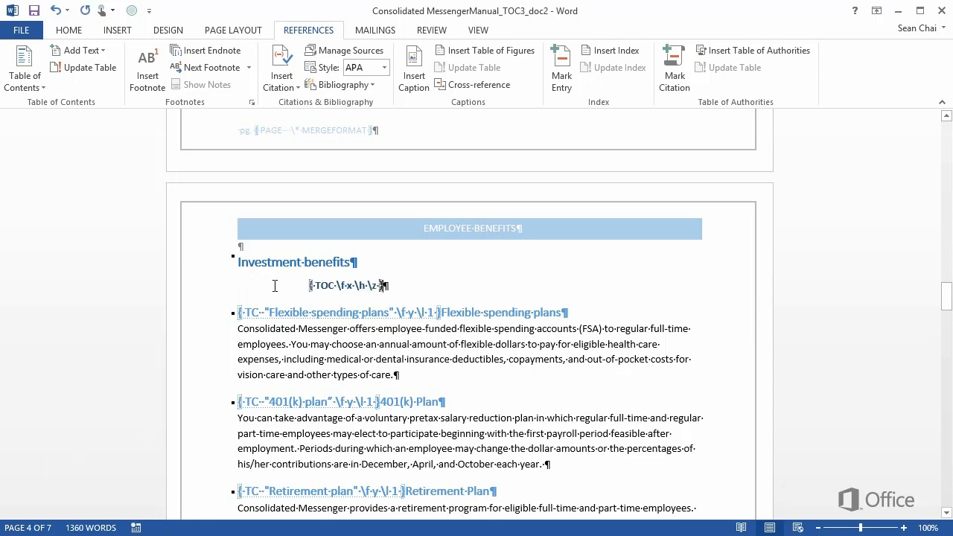
{"action": "left_click", "coordinate": [352, 287]}
{"action": "key", "text": "BackSpace"}
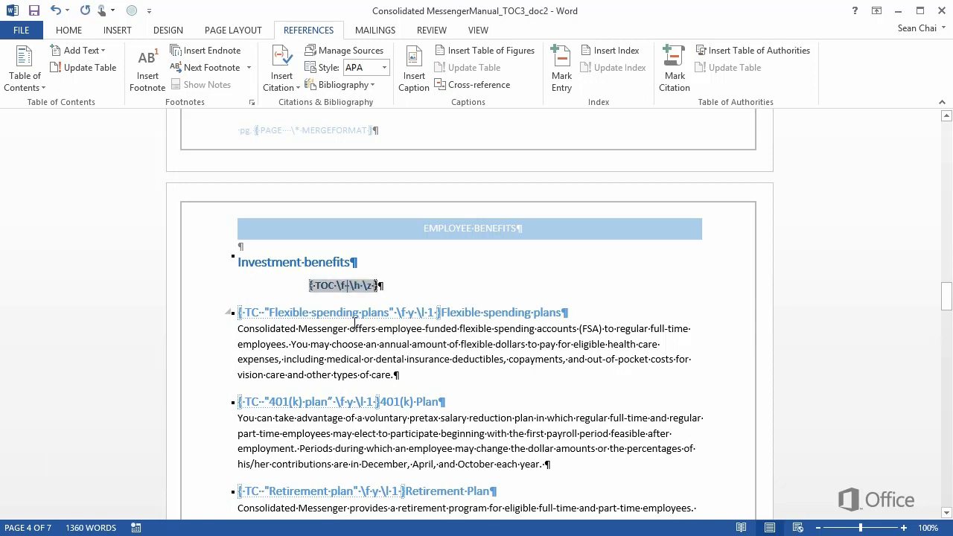
{"action": "type", "text": "y·"}
{"action": "key", "text": "alt+F9"}
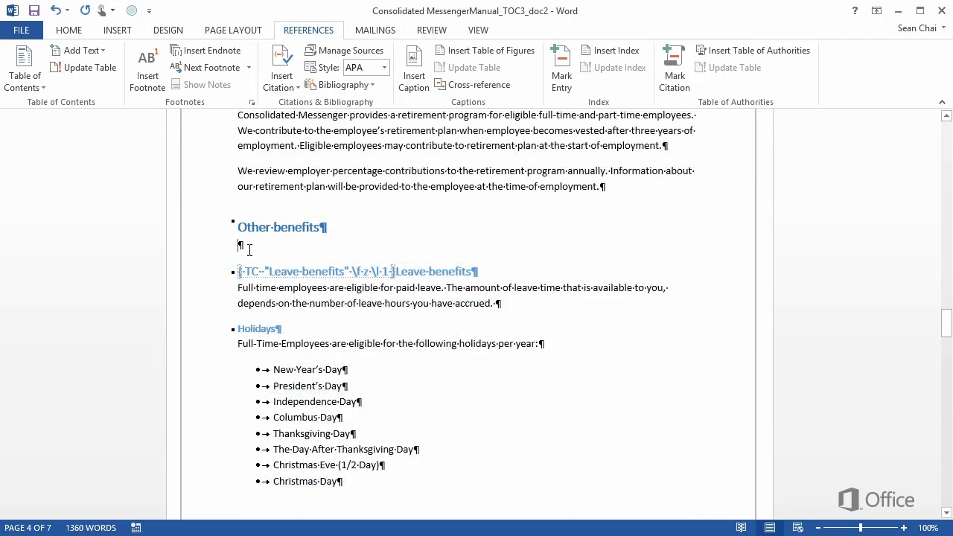
Paste the TOC field under the "Other benefits" heading, set its \f identifier to z and switch back to field results
{"action": "key", "text": "ctrl+v"}
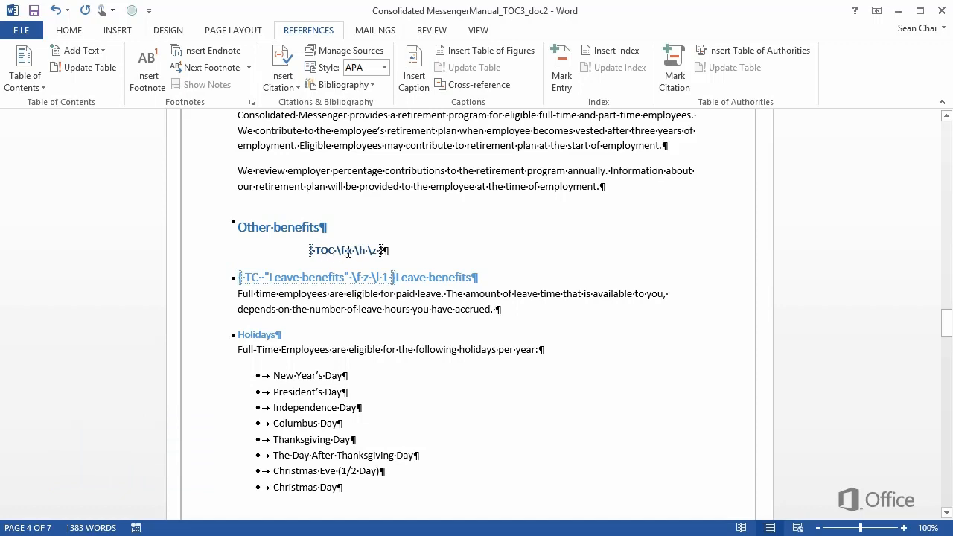
{"action": "double_click", "coordinate": [348, 251]}
{"action": "key", "text": "Delete"}
{"action": "type", "text": "z"}
{"action": "key", "text": "alt+F9"}
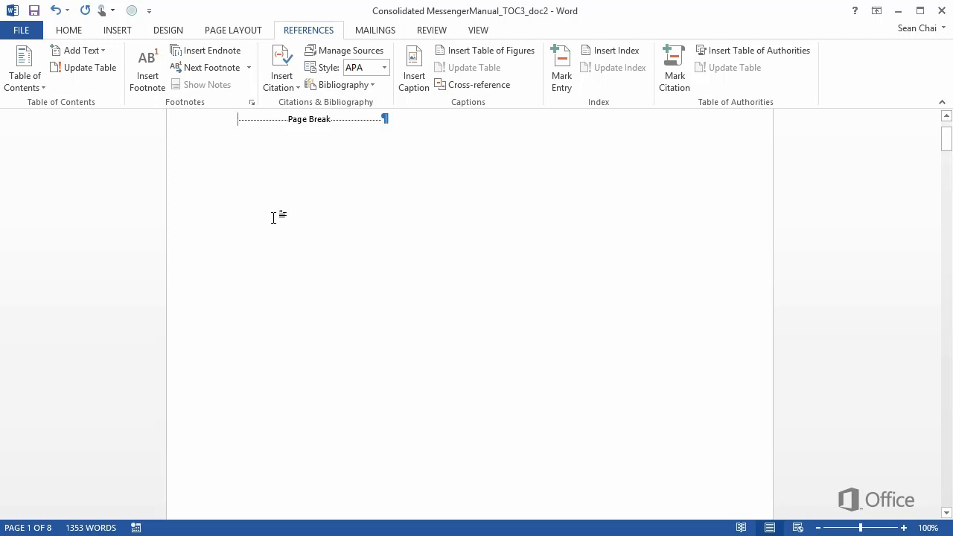
Insert a custom table of contents showing 1 level before the page break on the first page
{"action": "left_click", "coordinate": [37, 88]}
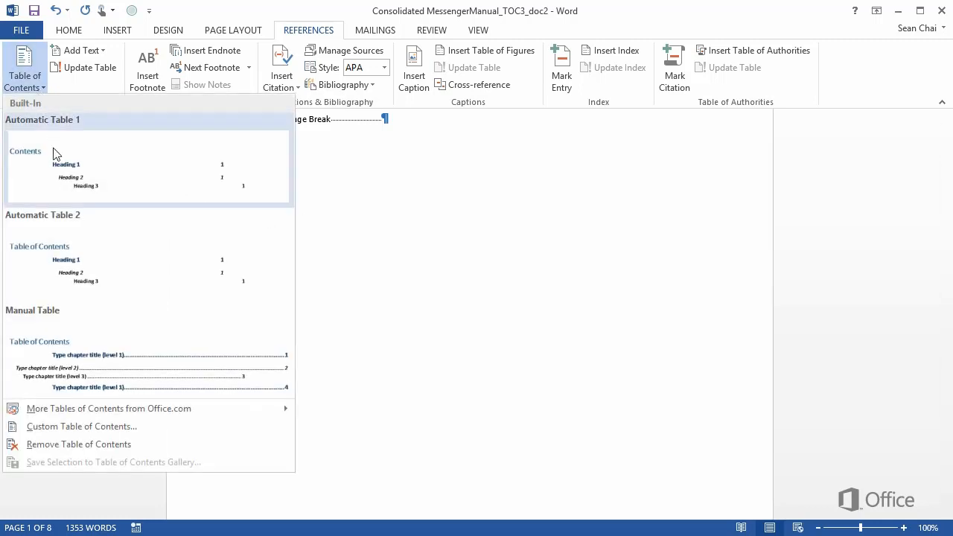
{"action": "left_click", "coordinate": [38, 427]}
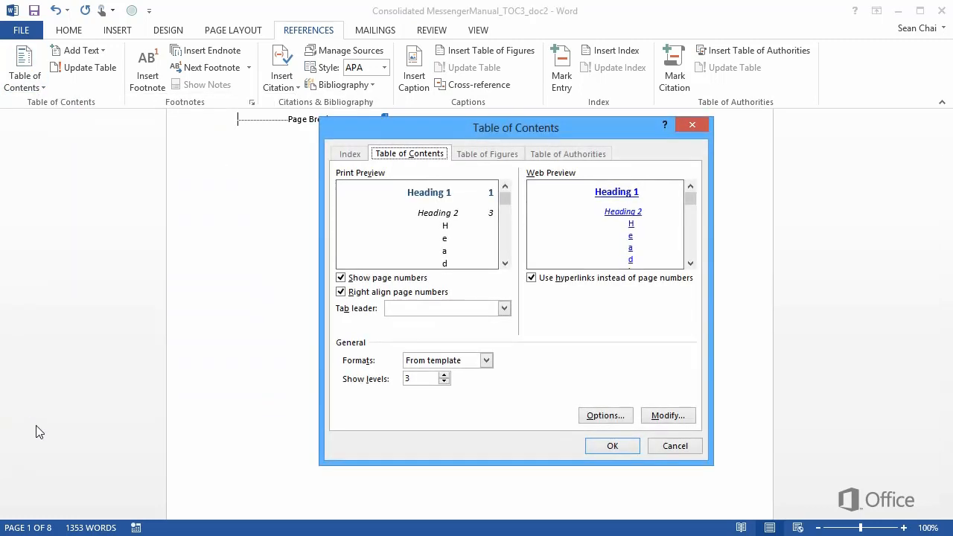
{"action": "left_click", "coordinate": [445, 382]}
{"action": "left_click", "coordinate": [444, 382]}
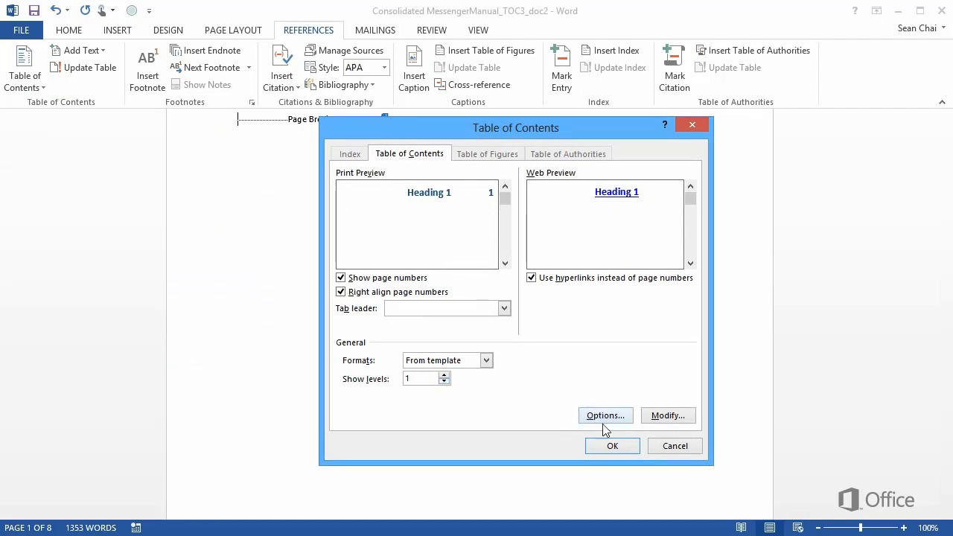
{"action": "left_click", "coordinate": [609, 448]}
{"action": "scroll", "coordinate": [590, 439], "scroll_direction": "up", "scroll_amount": 2}
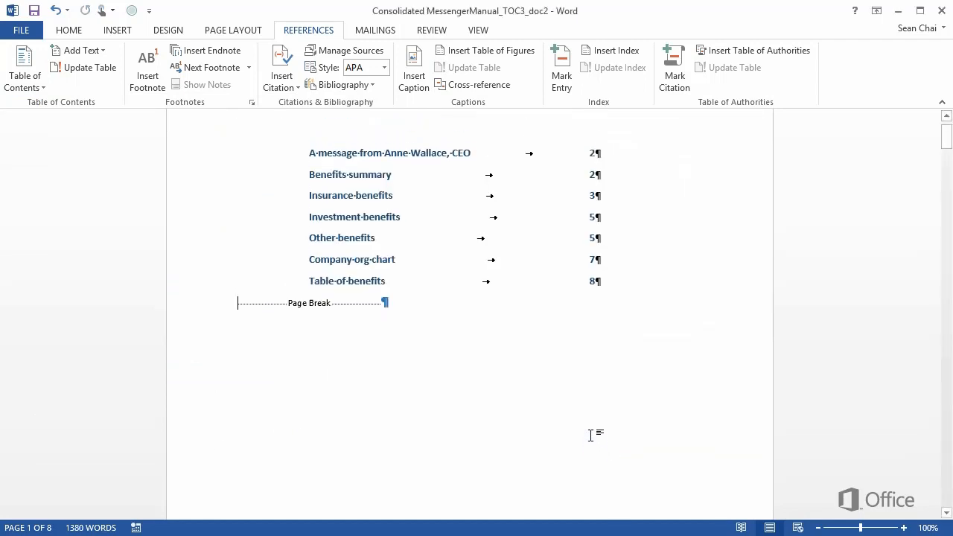